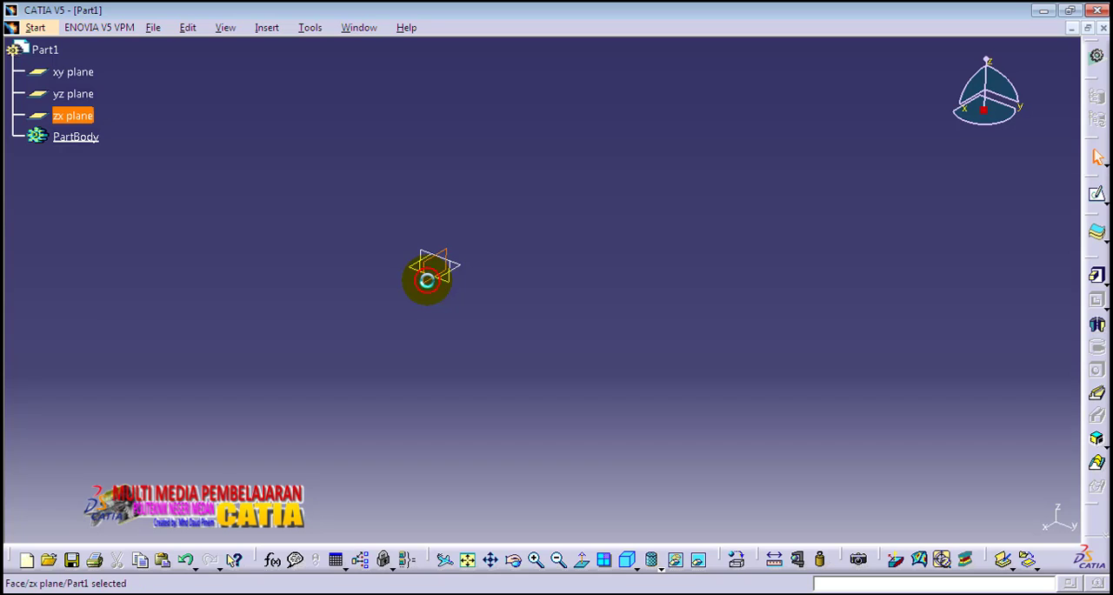
# Sketch a centered rectangle about 248 mm wide and 327 mm high at the origin on the zx plane.
pyautogui.click(1097, 198)
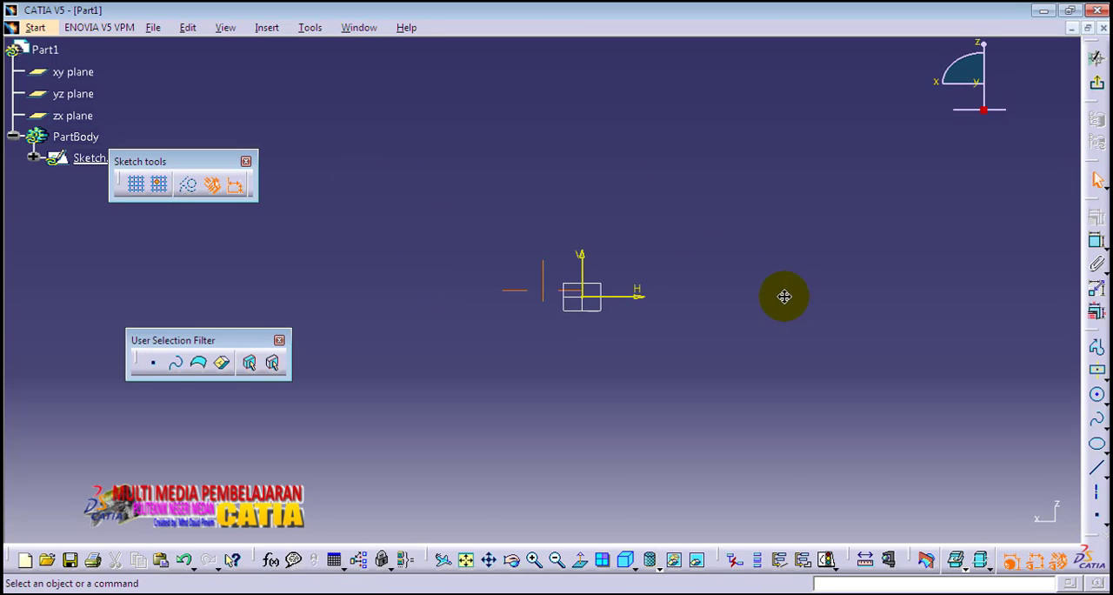
pyautogui.click(1098, 374)
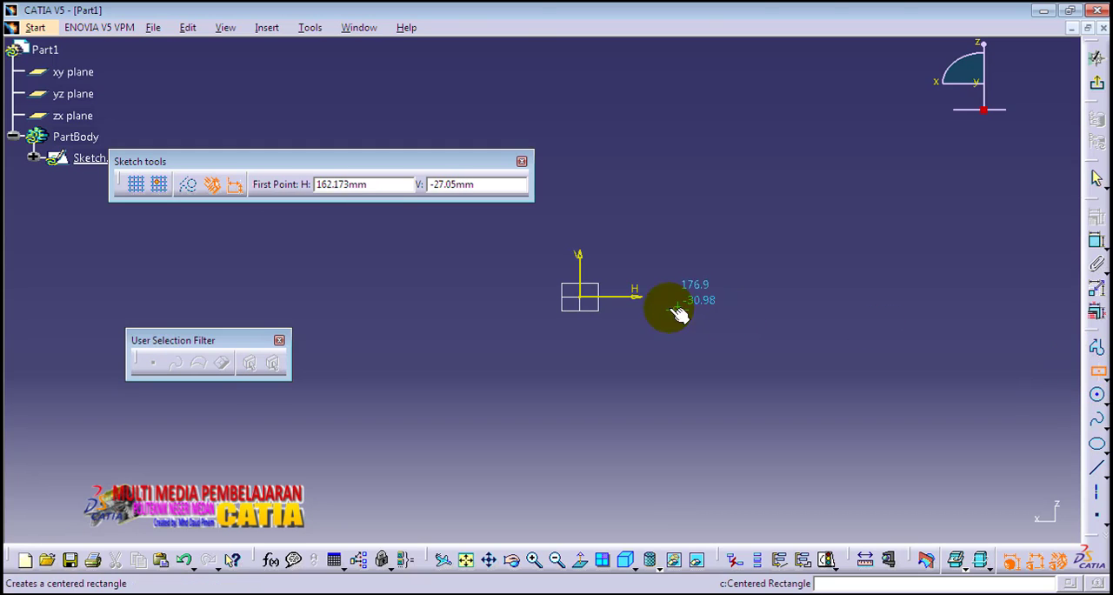
pyautogui.click(583, 296)
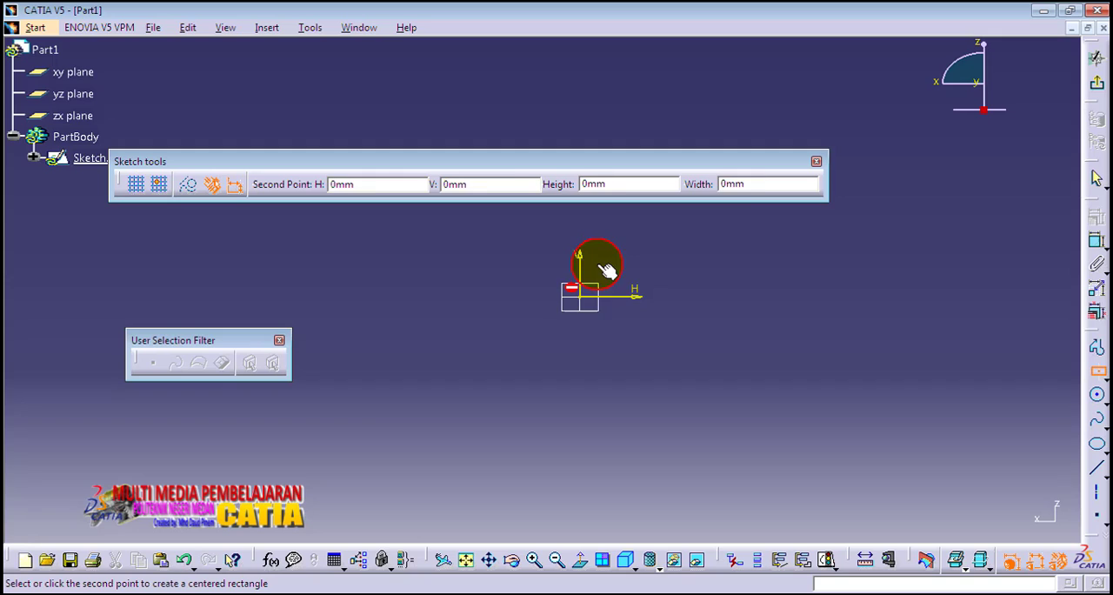
pyautogui.click(648, 230)
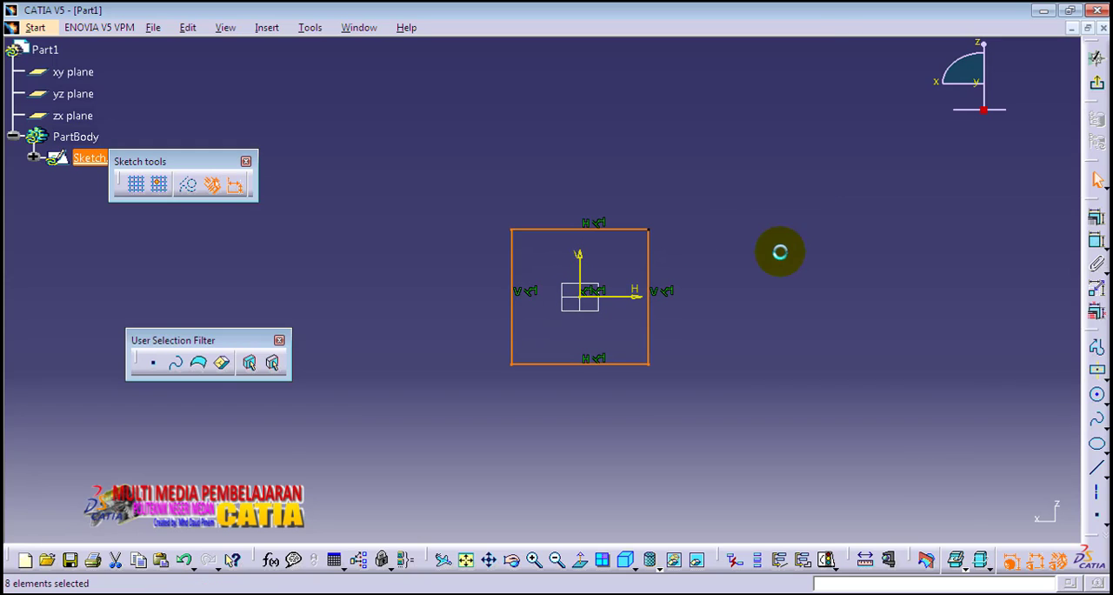
# Add width and height dimensional constraints to the centered rectangle.
pyautogui.click(1097, 246)
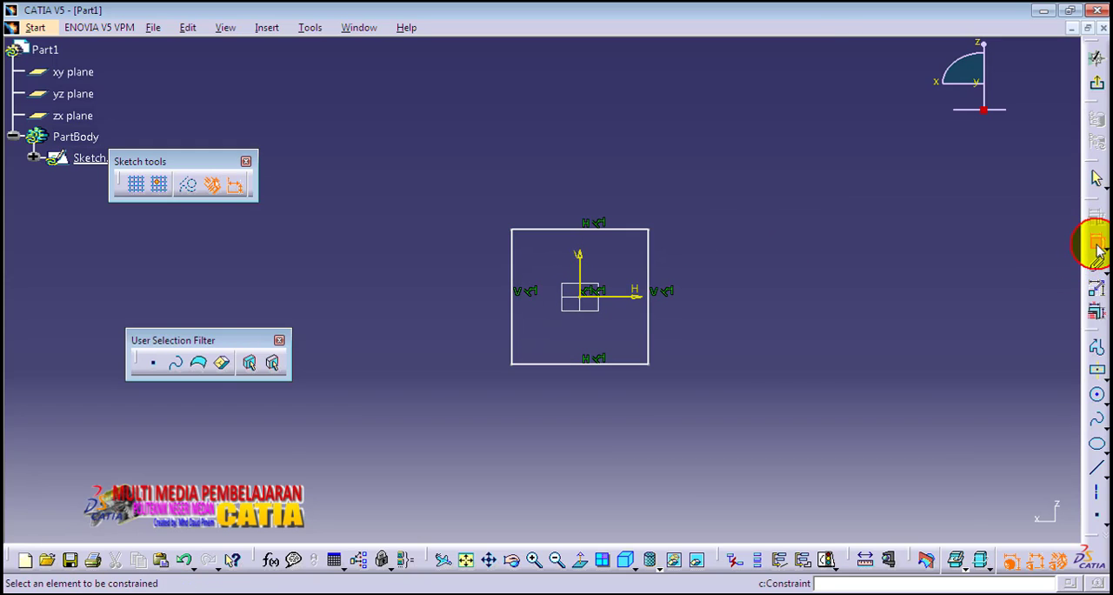
pyautogui.click(631, 229)
pyautogui.click(597, 201)
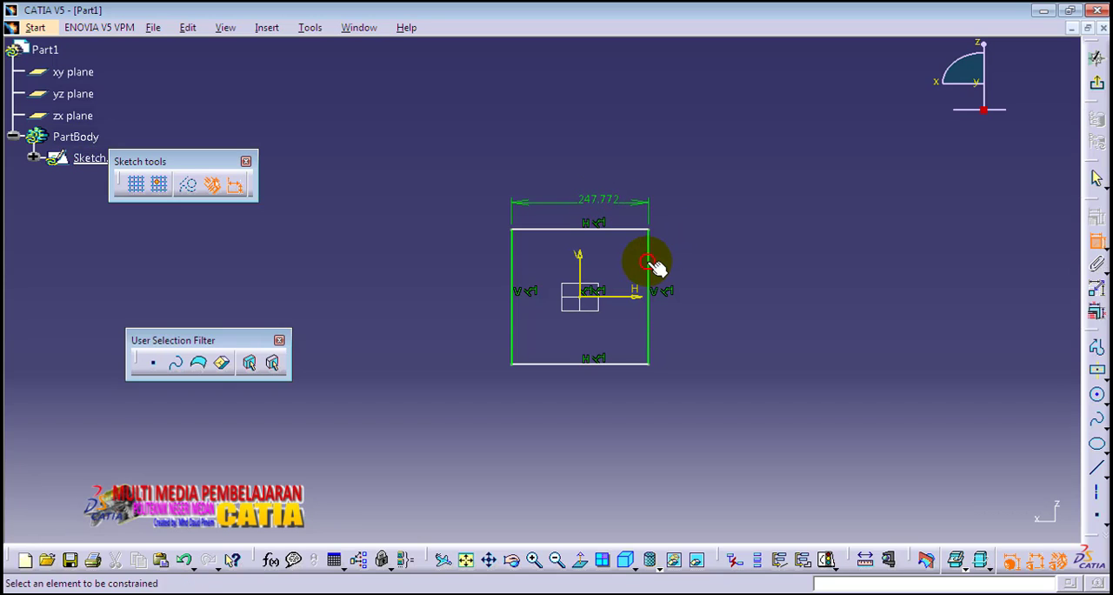
pyautogui.click(648, 262)
pyautogui.click(701, 305)
# Set both the height and the width of the rectangle to 50 mm.
pyautogui.doubleClick(702, 310)
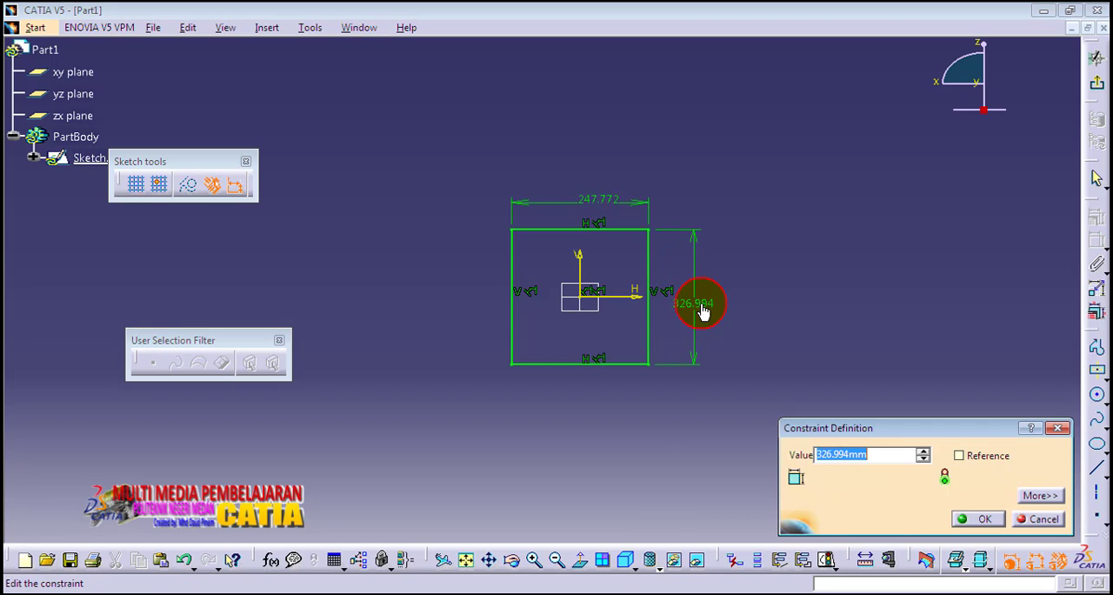
pyautogui.write('50')
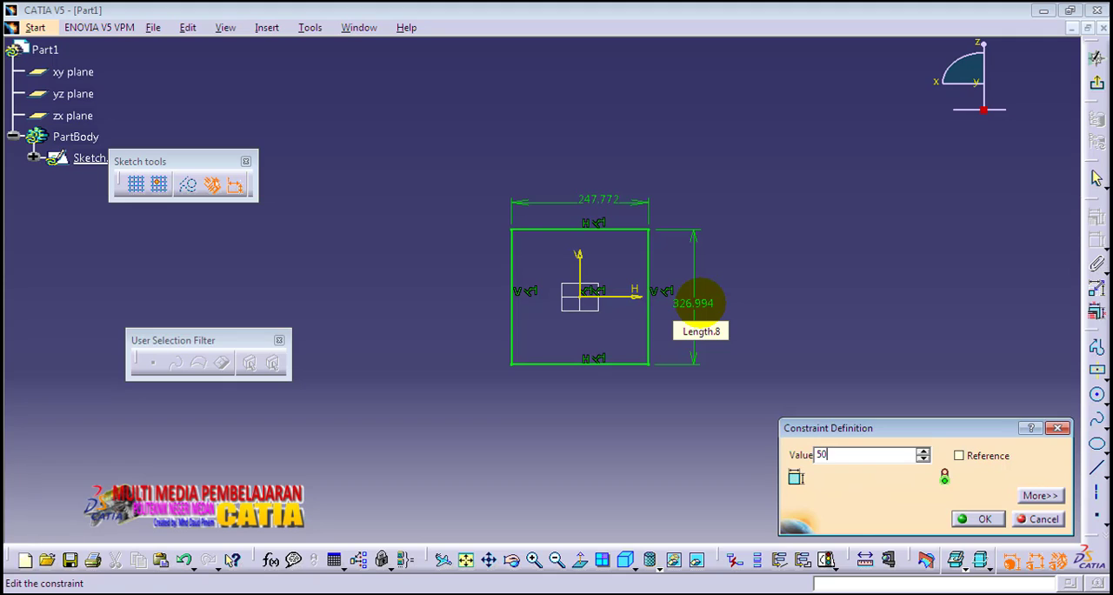
pyautogui.press('Return')
pyautogui.doubleClick(609, 254)
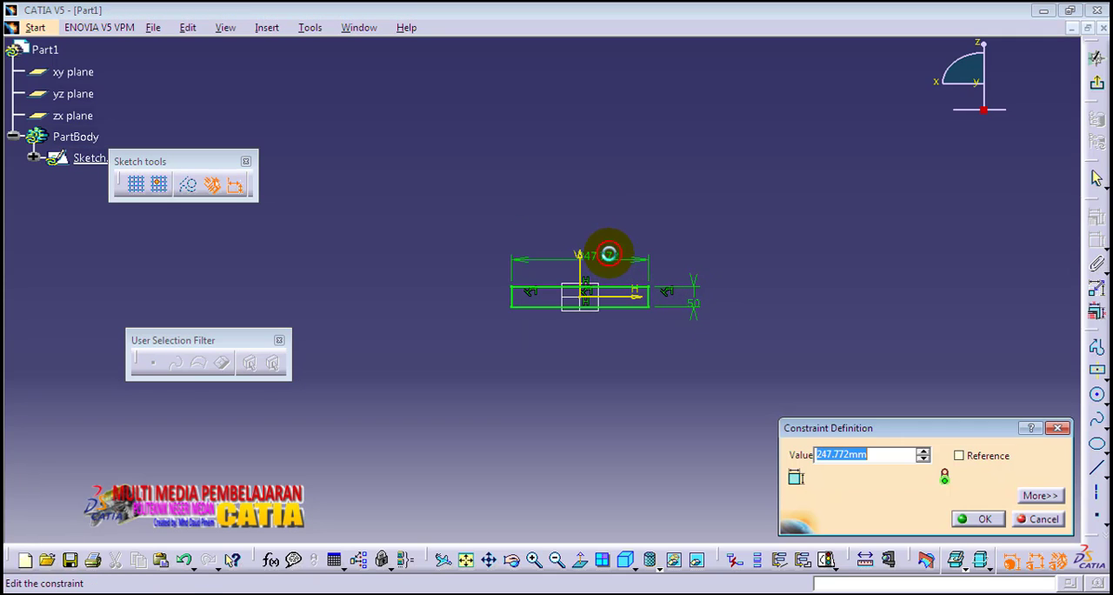
pyautogui.write('5')
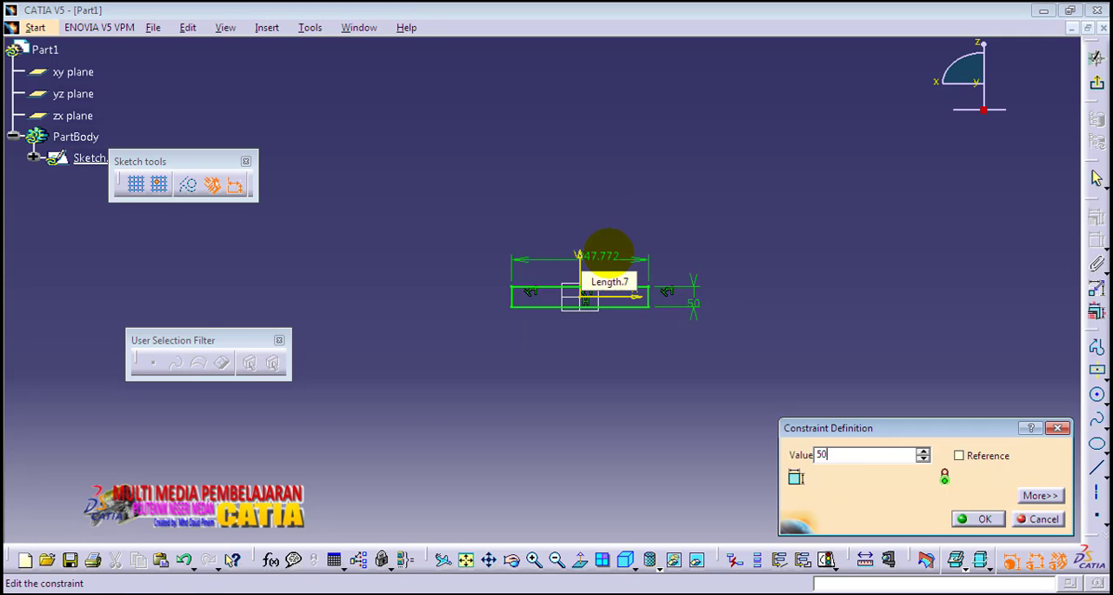
pyautogui.write('0')
pyautogui.press('Return')
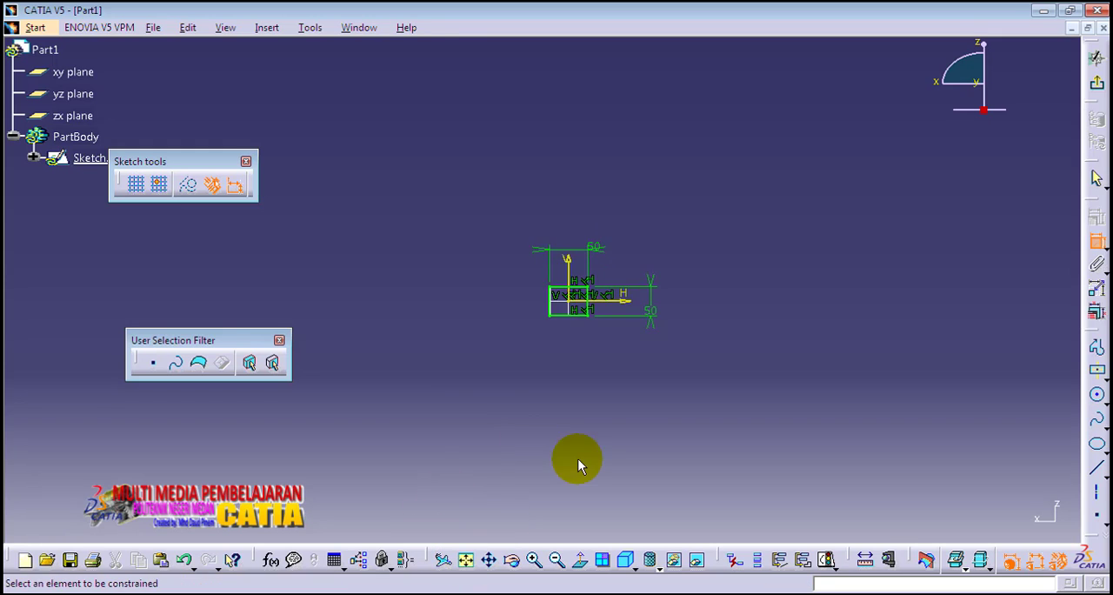
# Move the height and width dimensions close to the square's edges and exit the sketch.
pyautogui.click(466, 560)
pyautogui.click(750, 381)
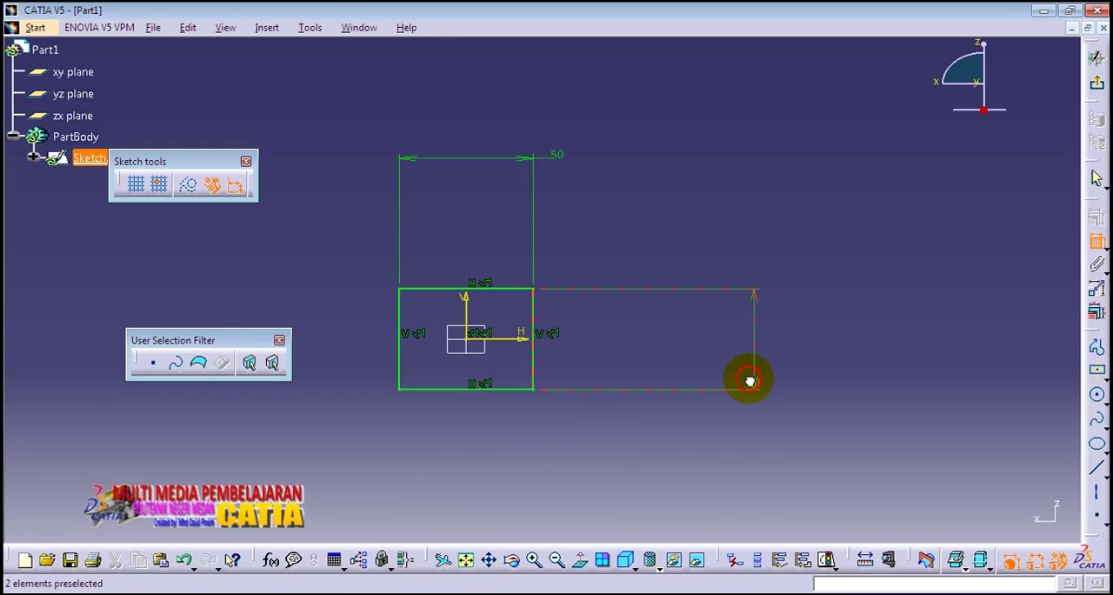
pyautogui.moveTo(749, 380)
pyautogui.mouseDown()
pyautogui.moveTo(745, 328)
pyautogui.moveTo(746, 341)
pyautogui.moveTo(589, 353)
pyautogui.mouseUp()
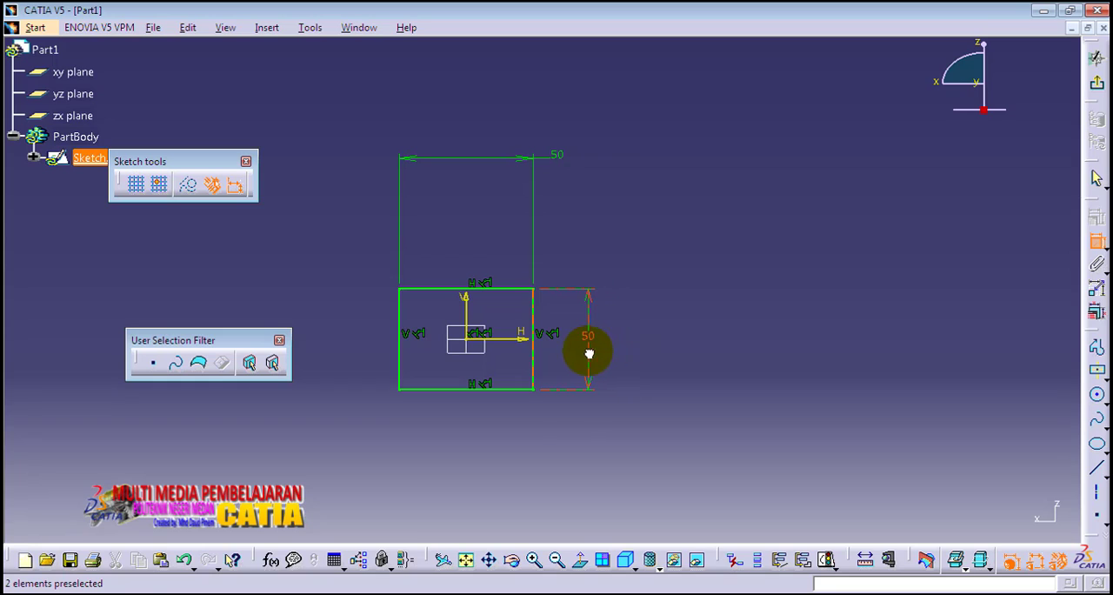
pyautogui.moveTo(561, 161); pyautogui.dragTo(480, 251)
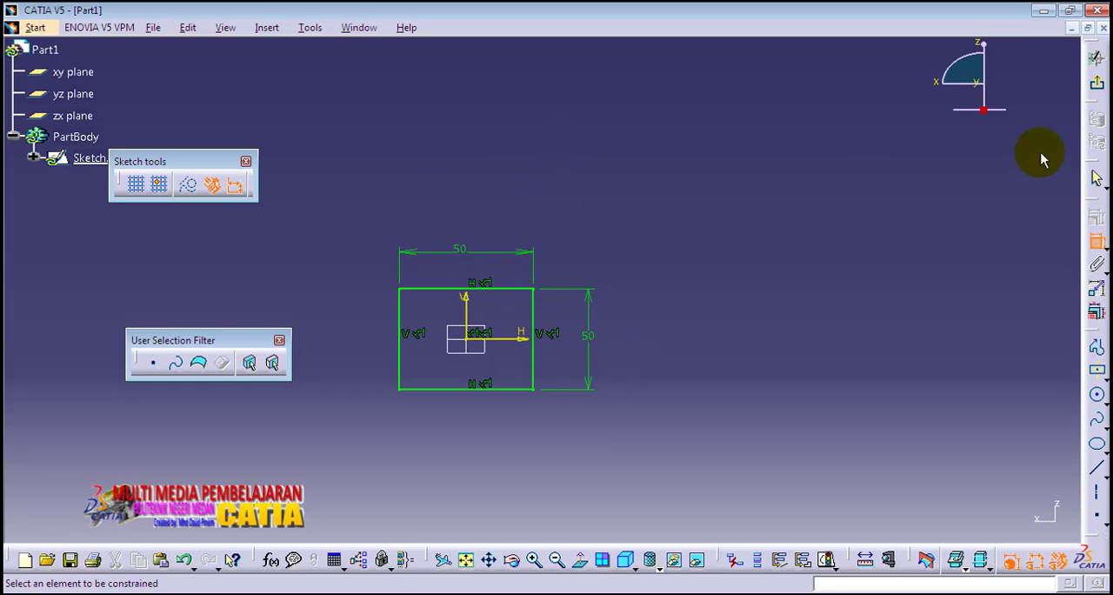
pyautogui.click(1098, 82)
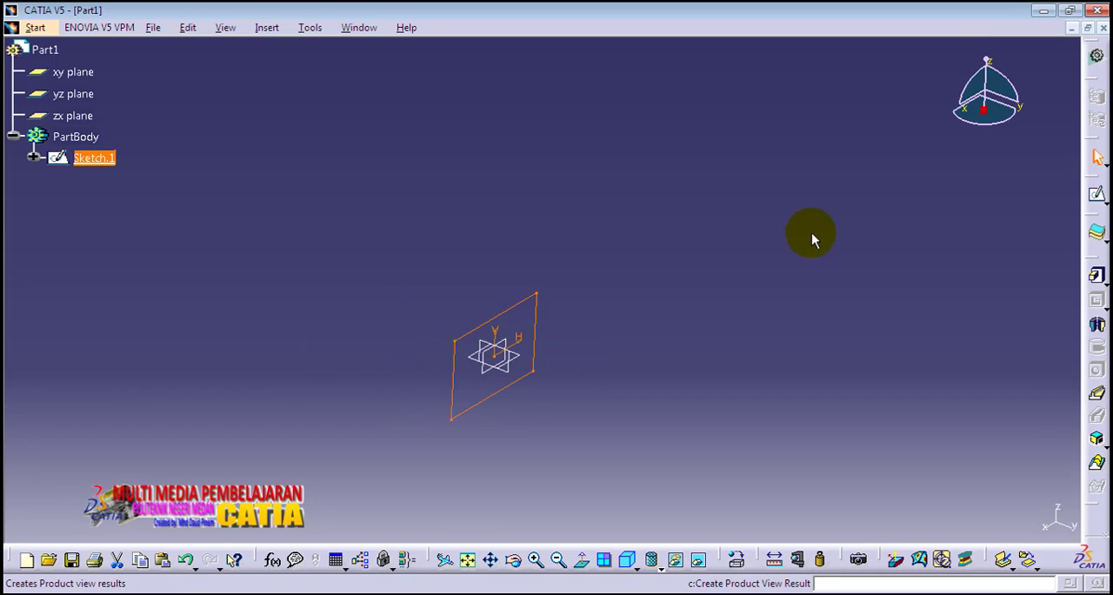
# Extrude the square sketch into a pad with a length of 300 mm.
pyautogui.moveTo(766, 247)
pyautogui.mouseDown(button='middle')
pyautogui.moveTo(746, 253)
pyautogui.moveTo(516, 110)
pyautogui.moveTo(589, 87)
pyautogui.mouseUp(button='middle')
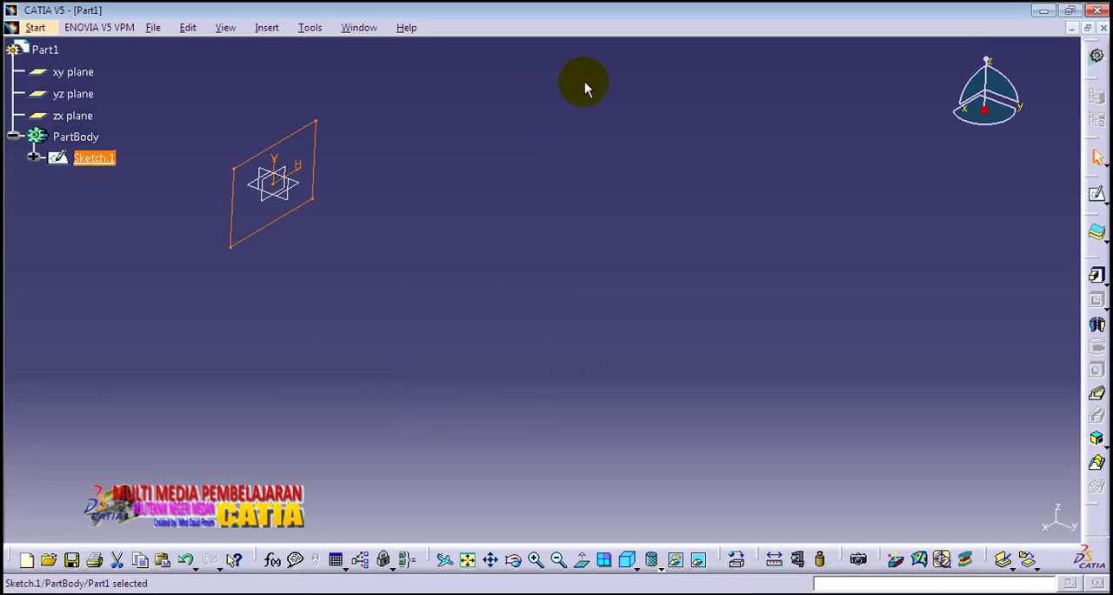
pyautogui.click(1097, 278)
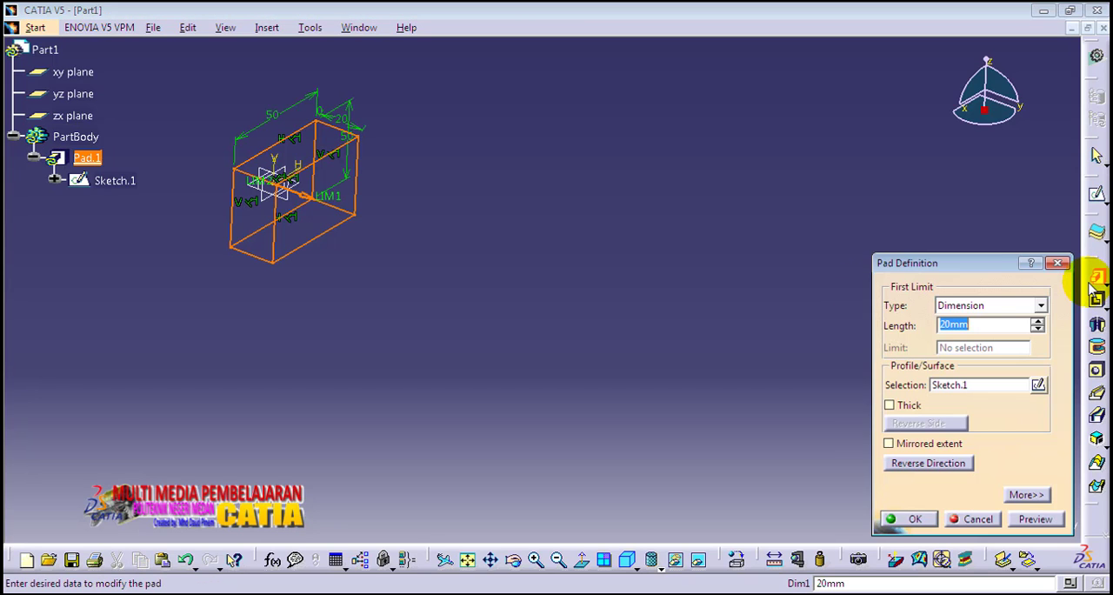
pyautogui.write('300')
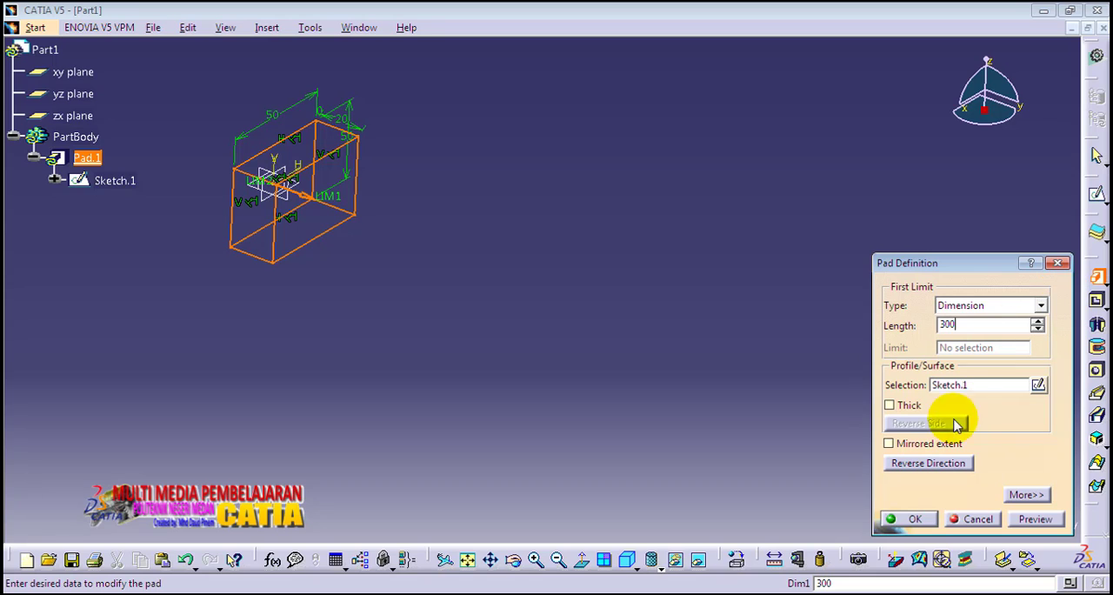
pyautogui.click(1035, 519)
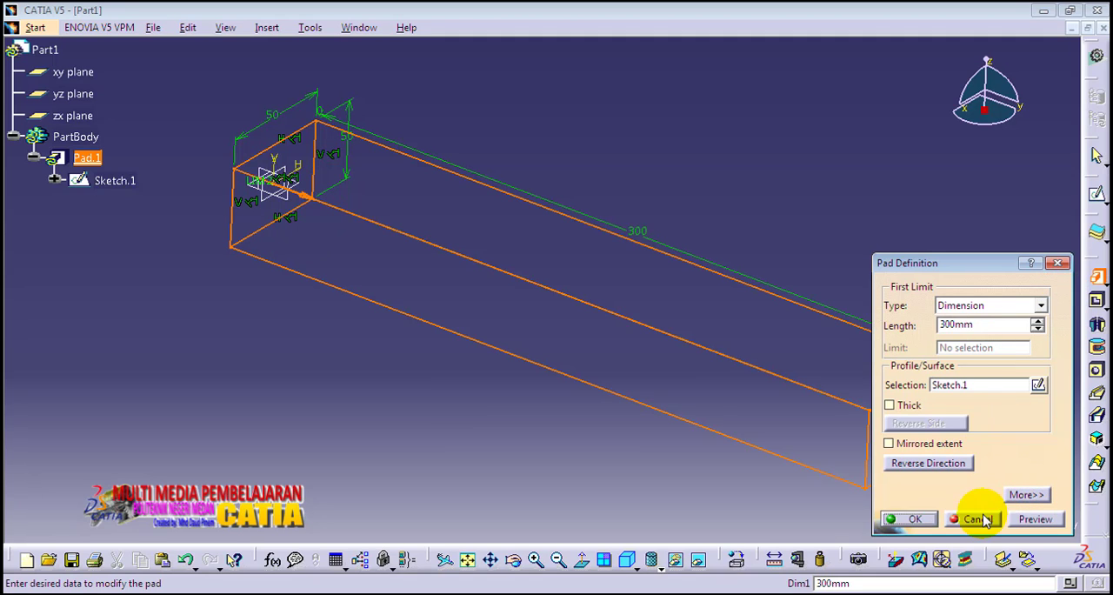
pyautogui.click(907, 519)
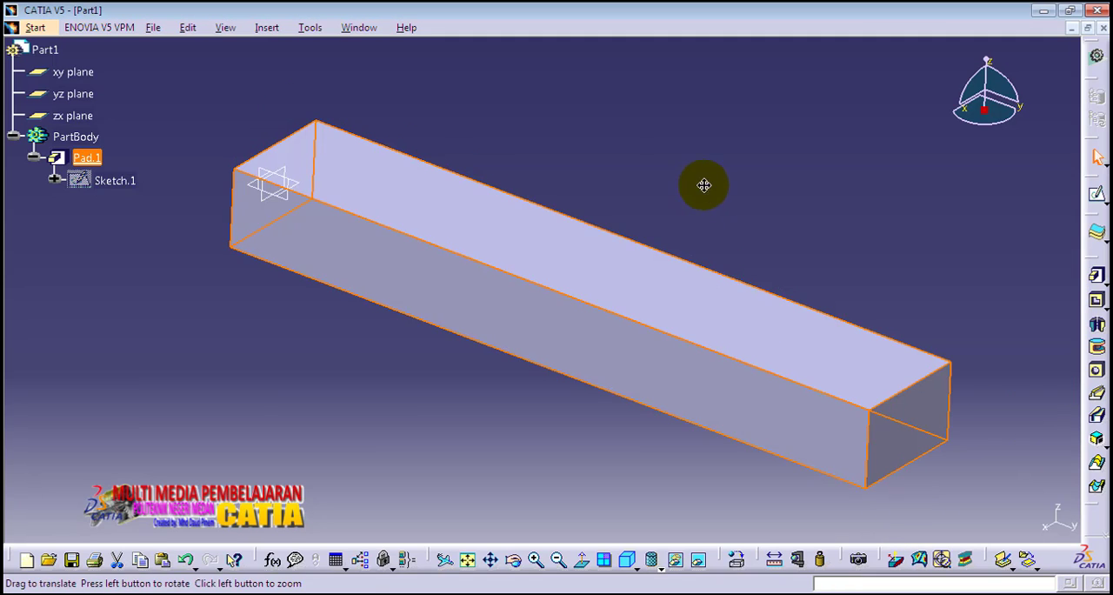
# Apply the Aluminium material from the Metal category of the default catalog to the beam's PartBody.
pyautogui.moveTo(703, 184)
pyautogui.mouseDown(button='middle')
pyautogui.moveTo(676, 140)
pyautogui.moveTo(687, 165)
pyautogui.moveTo(715, 167)
pyautogui.mouseUp(button='middle')
pyautogui.click(720, 151)
pyautogui.click(627, 559)
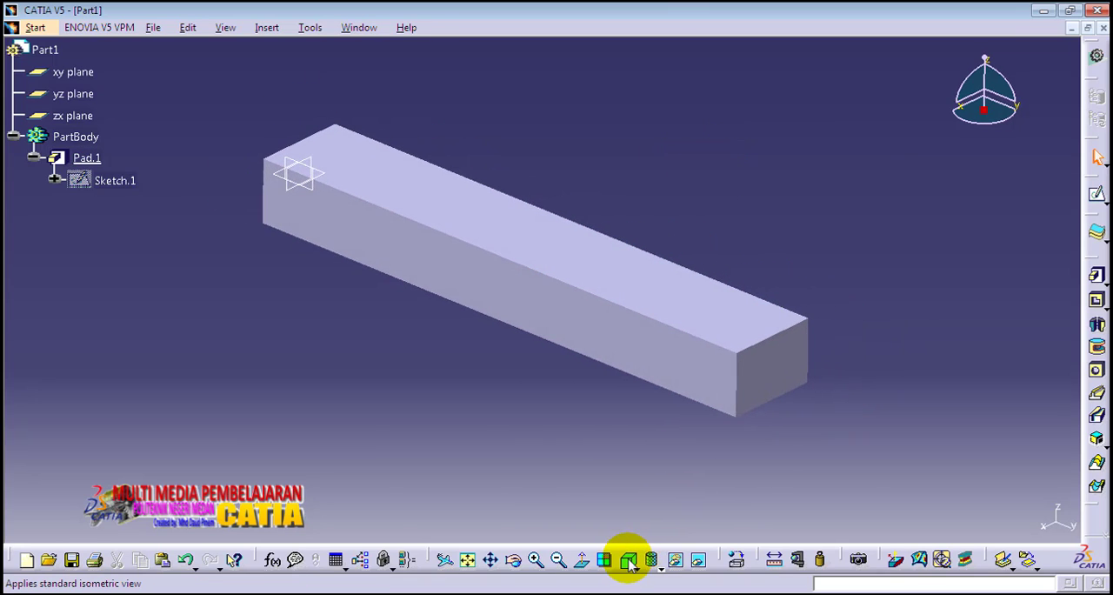
pyautogui.moveTo(472, 330); pyautogui.dragTo(479, 363, button='middle')
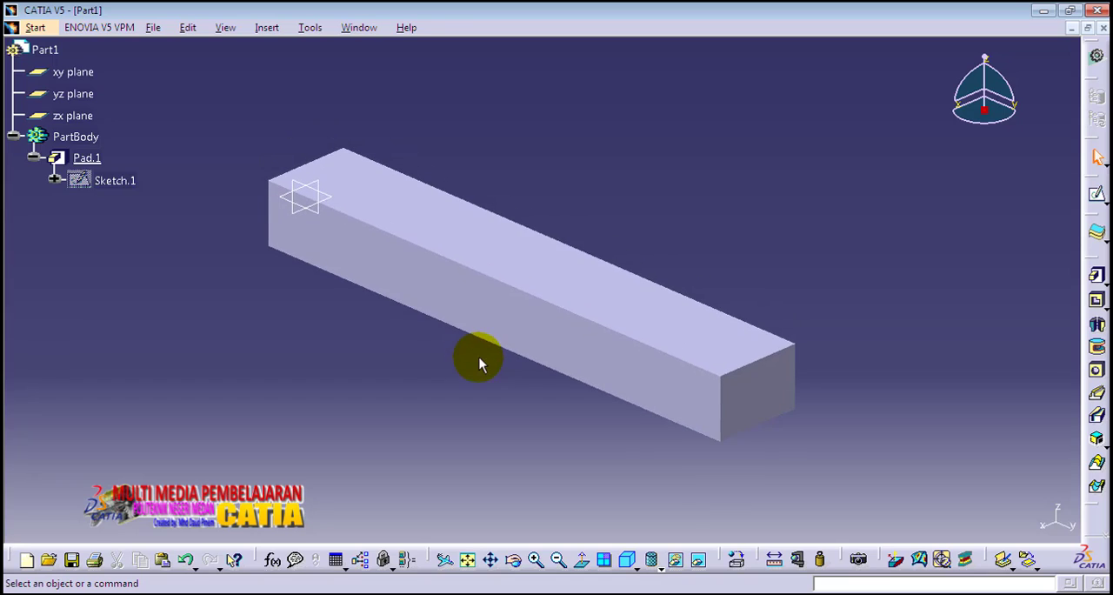
pyautogui.click(737, 563)
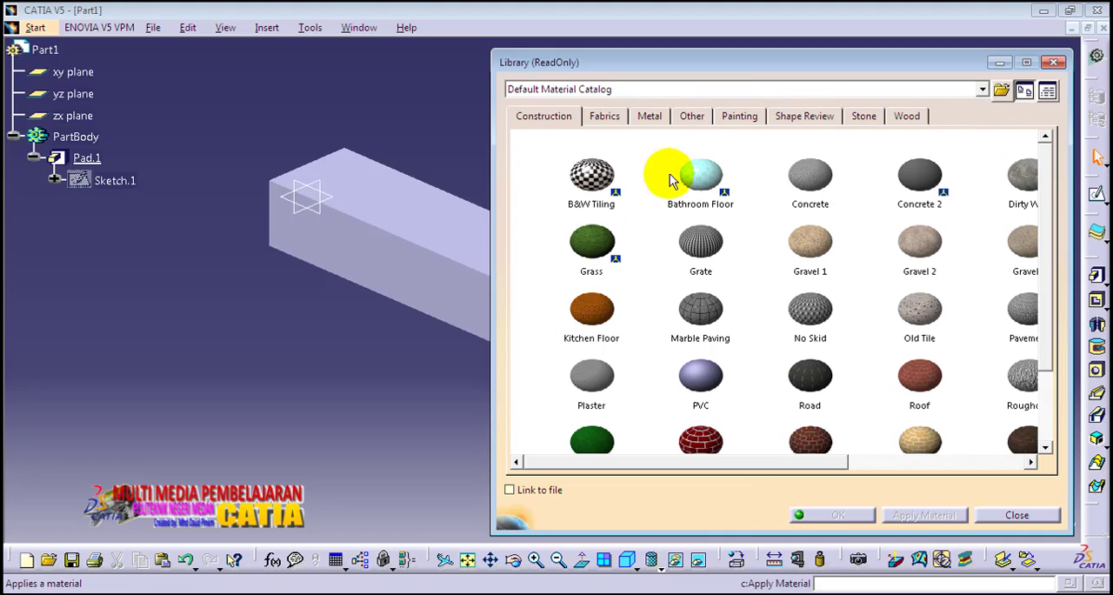
pyautogui.click(652, 116)
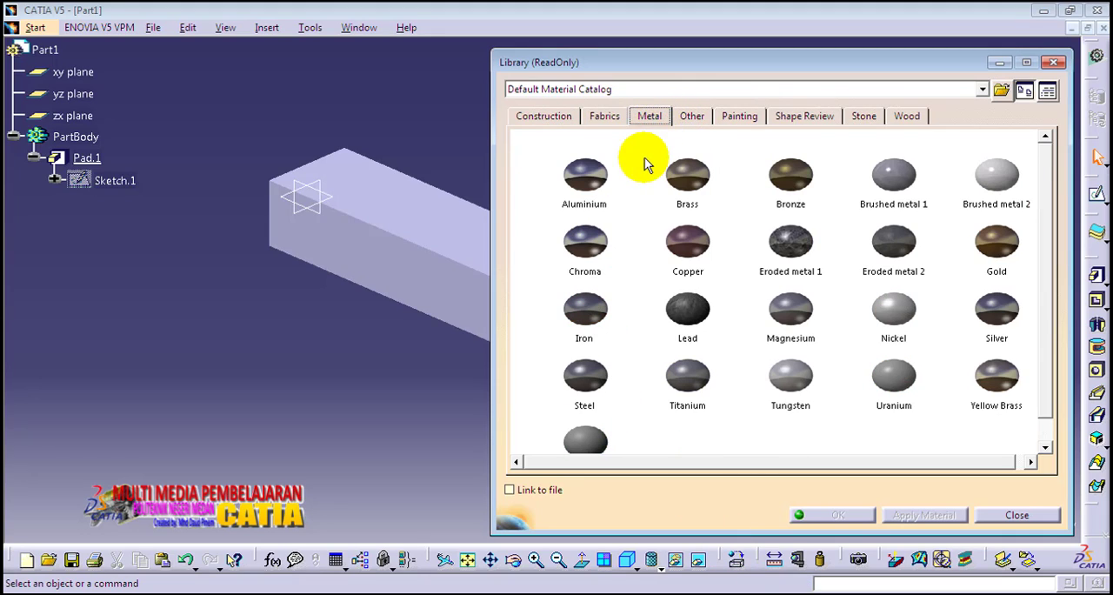
pyautogui.click(600, 177)
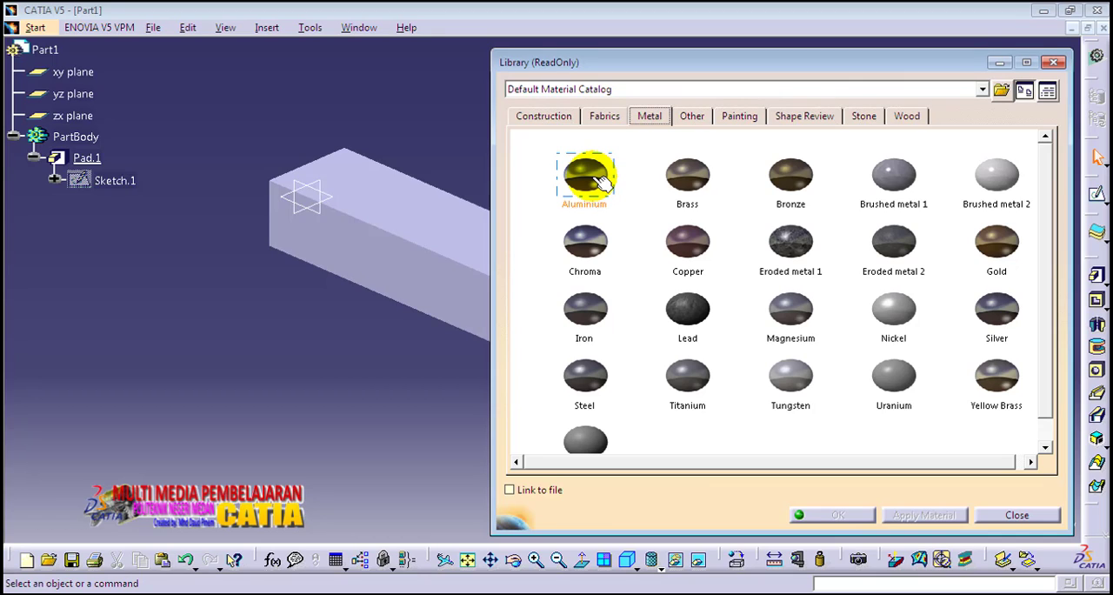
pyautogui.click(596, 178)
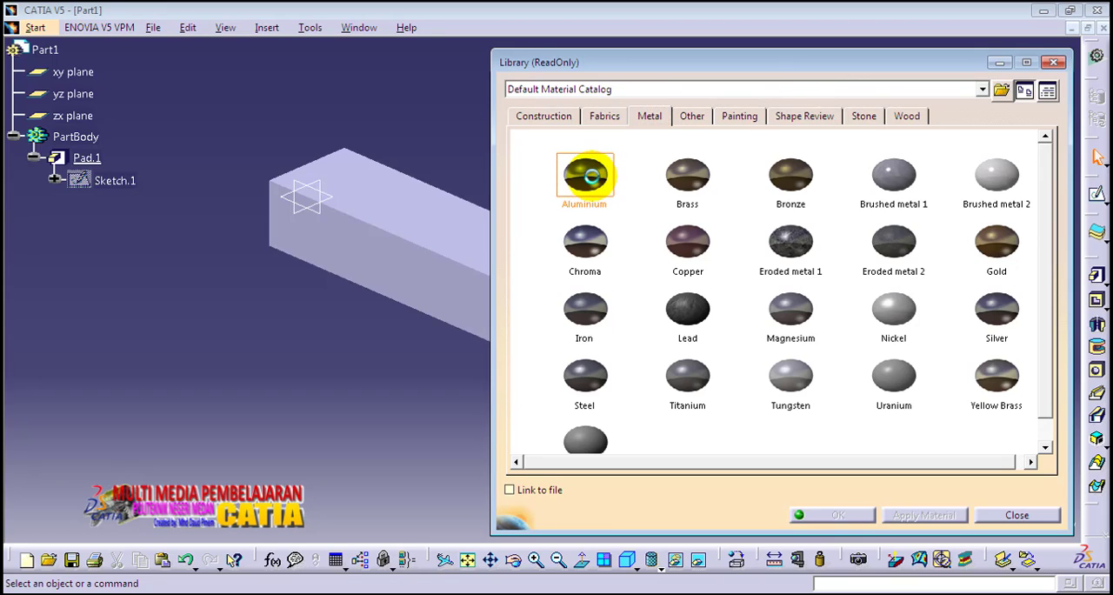
pyautogui.moveTo(593, 178); pyautogui.dragTo(429, 225)
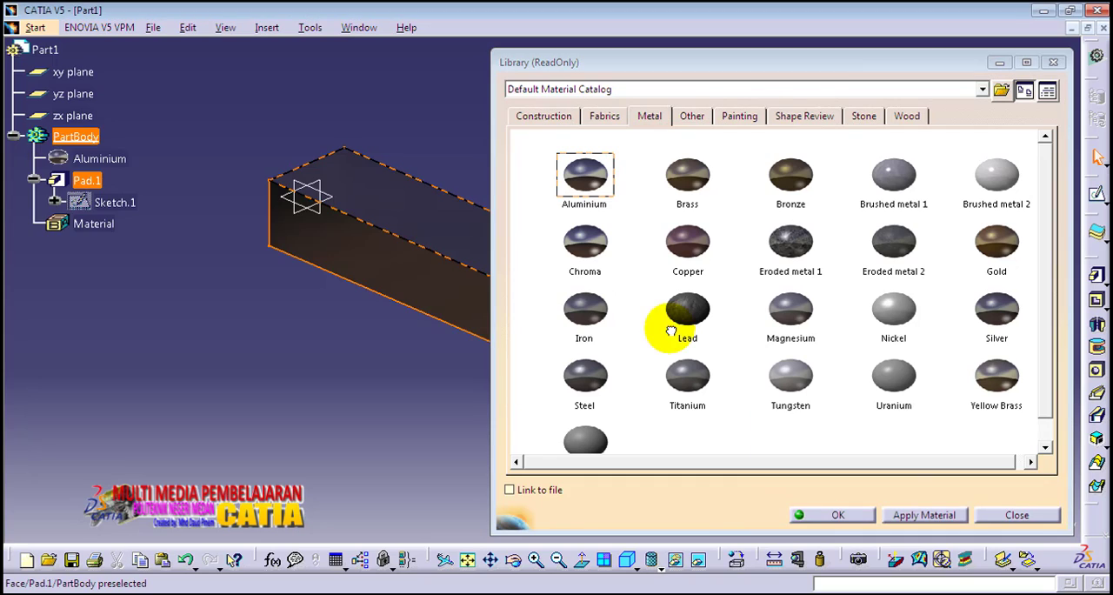
pyautogui.click(850, 514)
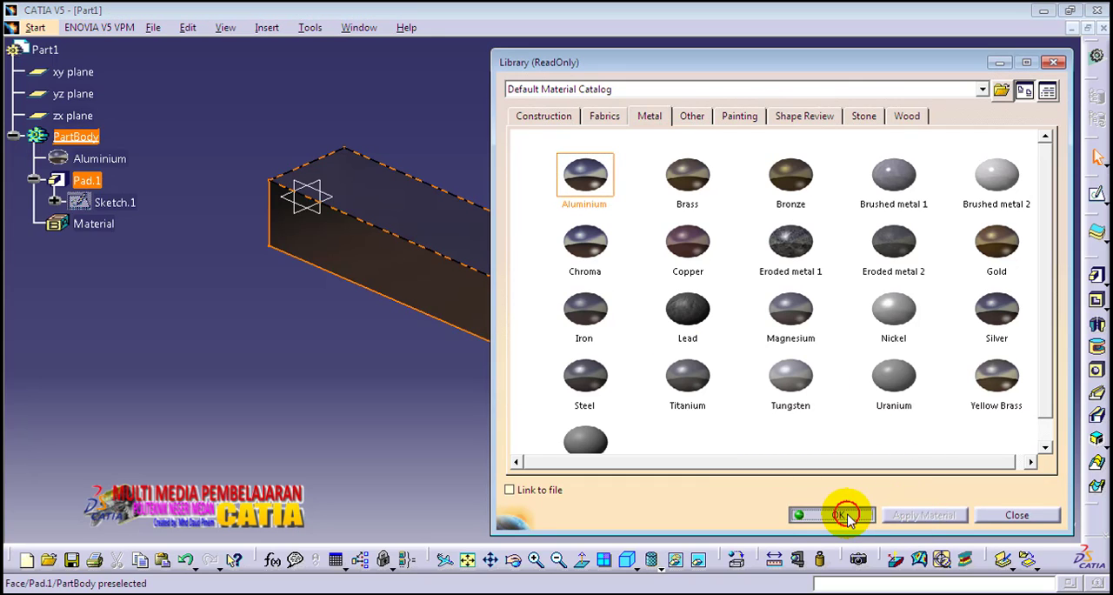
# Open the beam in the Generative Structural Analysis workbench and create a Static Analysis case.
pyautogui.moveTo(753, 199); pyautogui.dragTo(726, 197, button='middle')
pyautogui.click(726, 188)
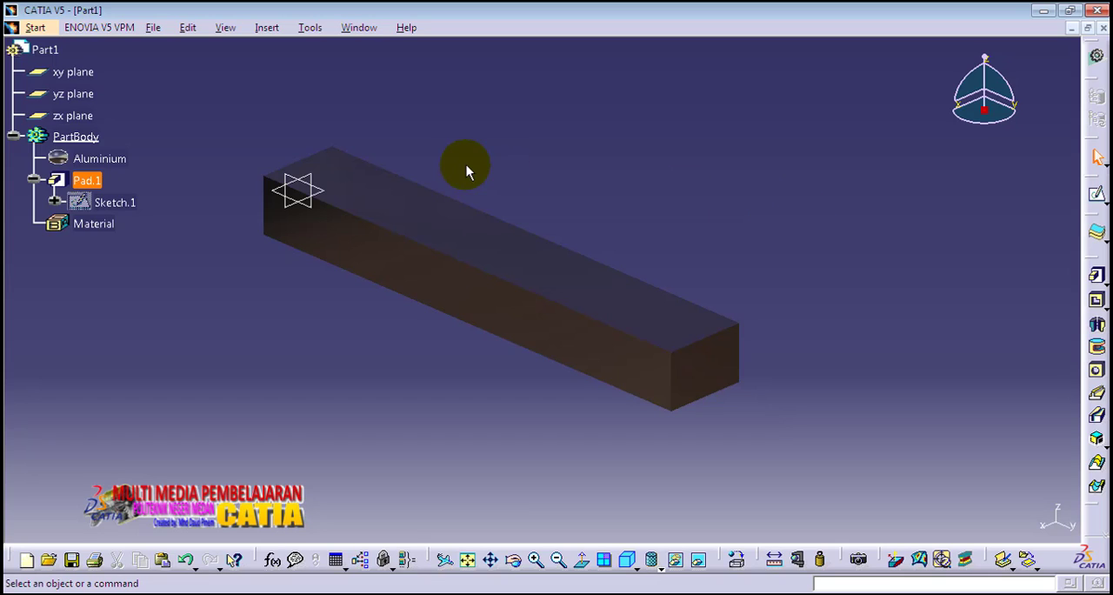
pyautogui.click(34, 29)
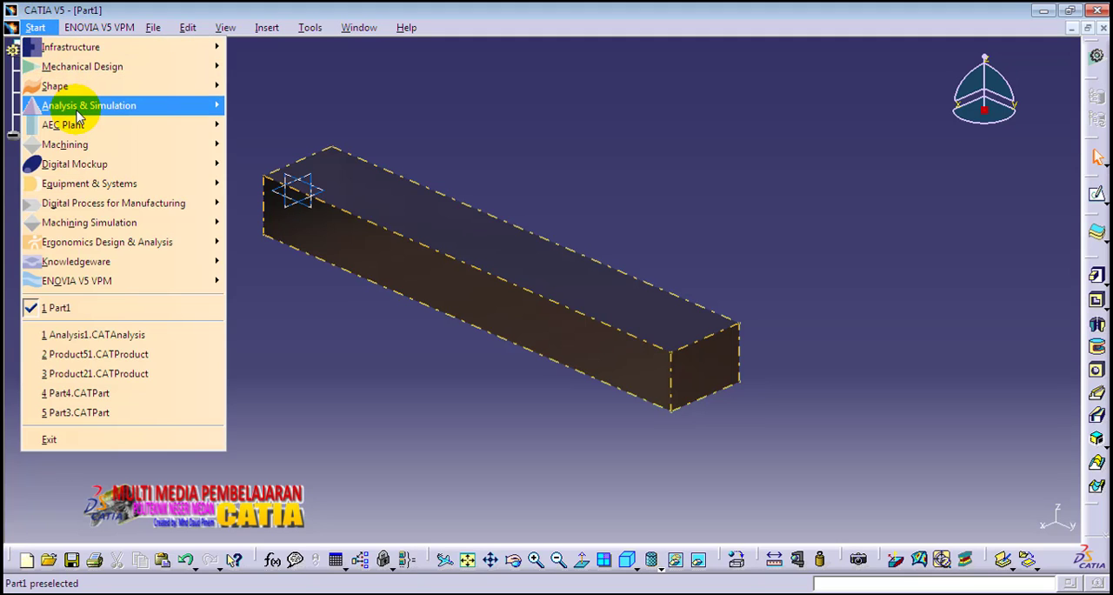
pyautogui.moveTo(87, 105)
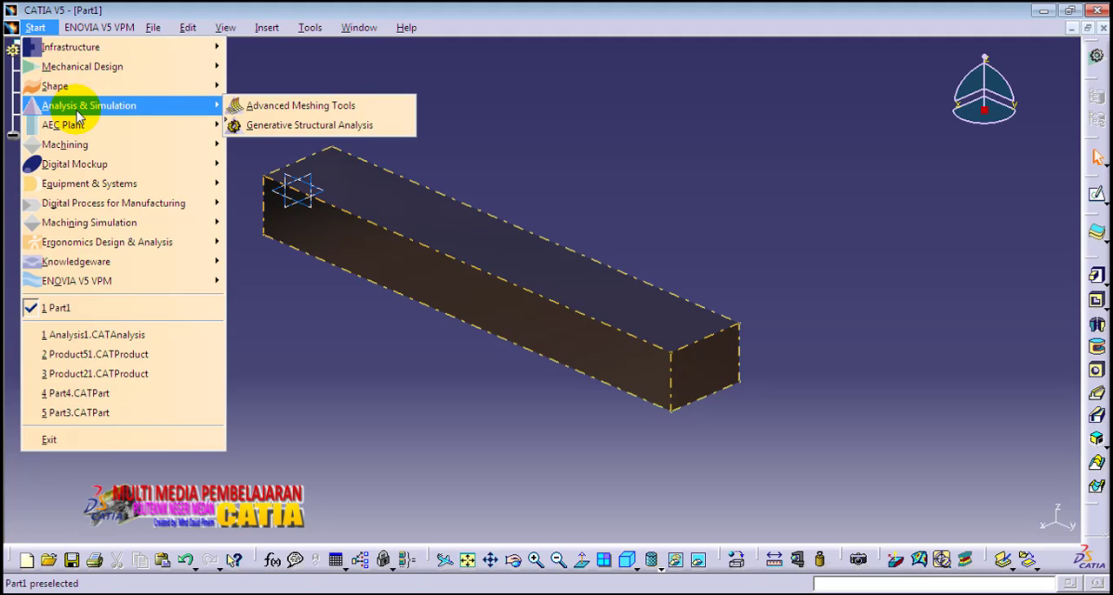
pyautogui.click(259, 127)
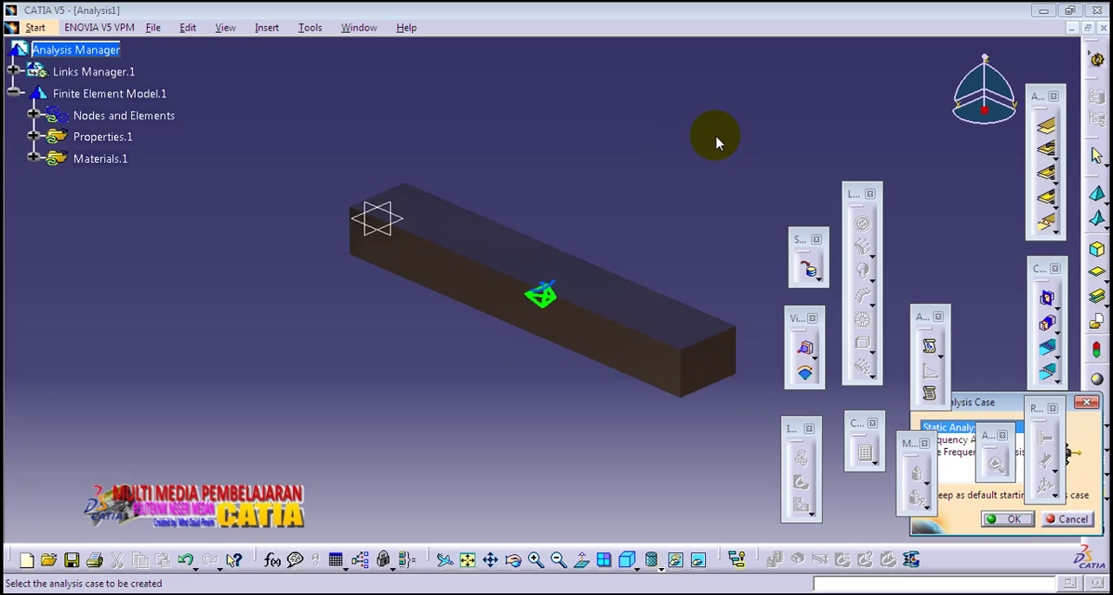
pyautogui.moveTo(686, 142); pyautogui.dragTo(601, 158, button='middle')
pyautogui.moveTo(198, 307)
pyautogui.mouseDown(button='middle')
pyautogui.moveTo(203, 278)
pyautogui.moveTo(519, 353)
pyautogui.moveTo(576, 341)
pyautogui.mouseUp(button='middle')
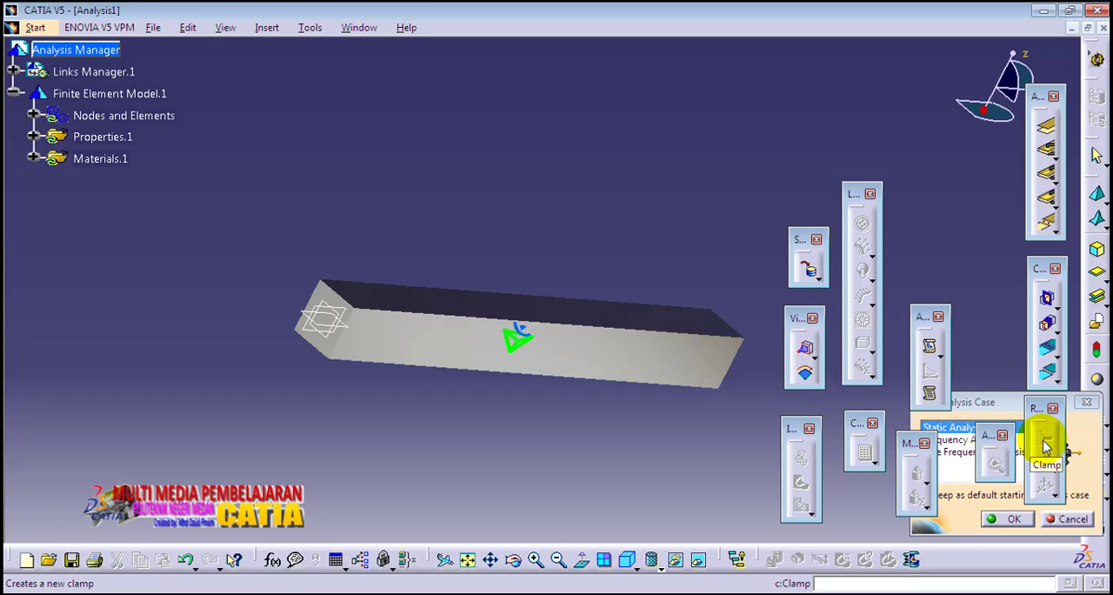
pyautogui.moveTo(999, 412); pyautogui.dragTo(842, 175)
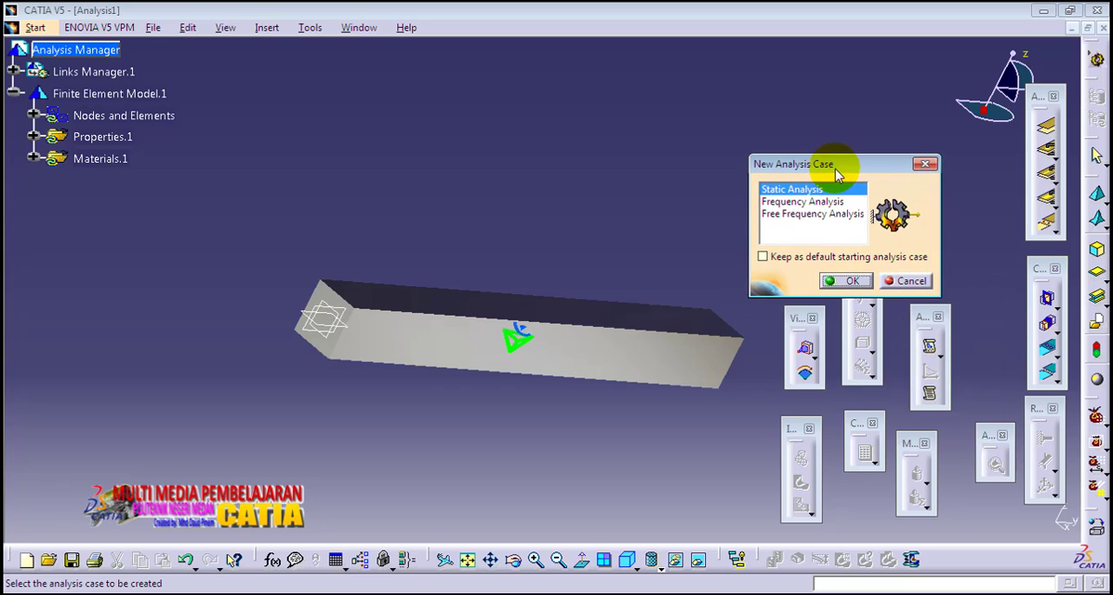
pyautogui.click(856, 283)
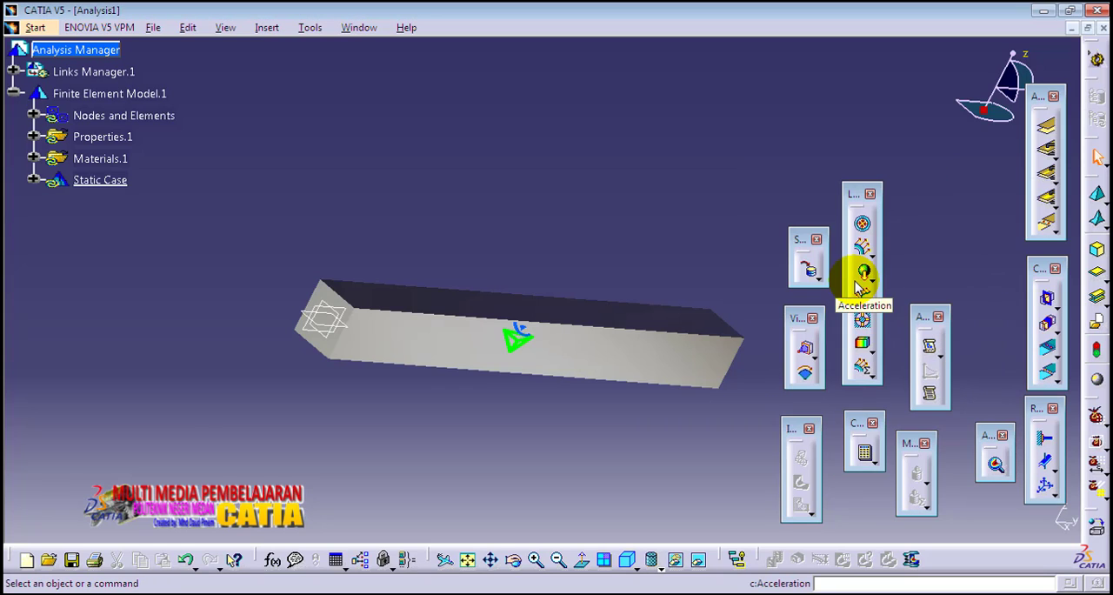
# Apply a Clamp restraint to the beam's end face at the origin planes.
pyautogui.click(1041, 438)
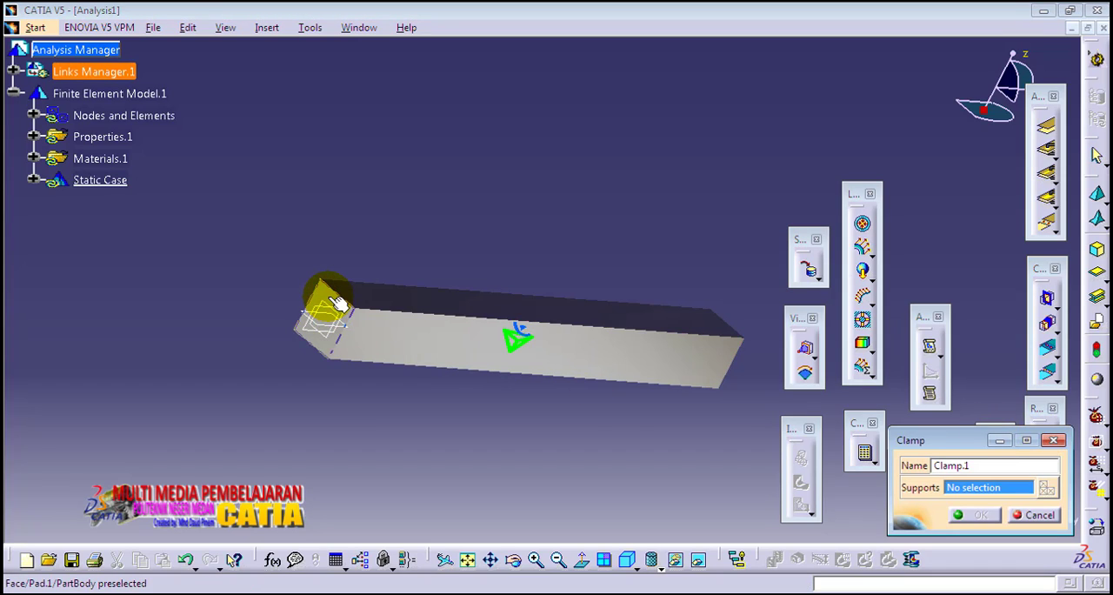
pyautogui.click(337, 304)
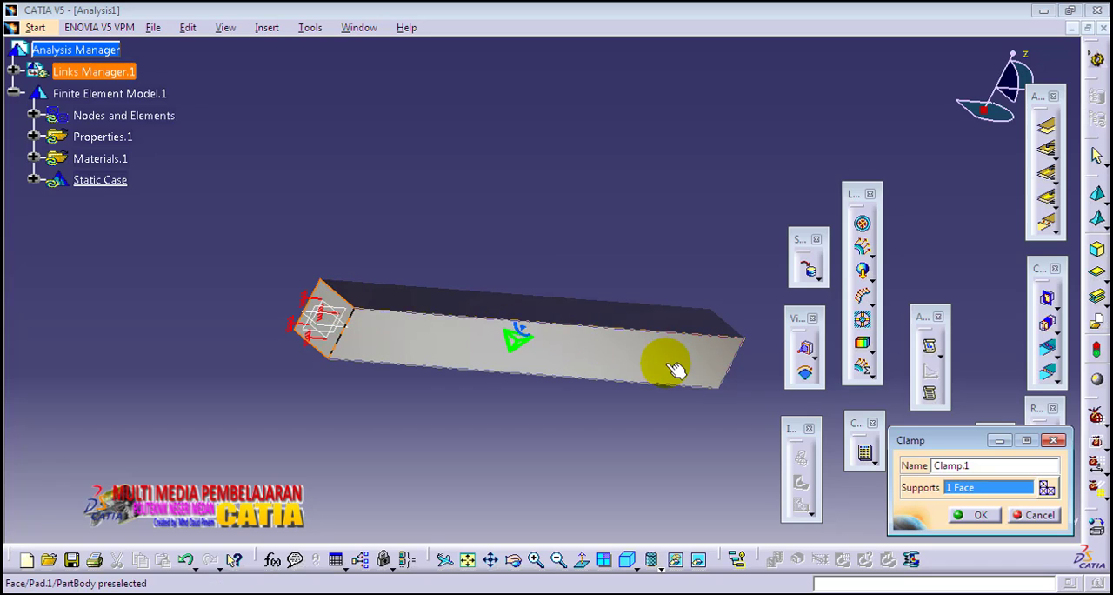
pyautogui.moveTo(687, 366); pyautogui.dragTo(534, 356, button='middle')
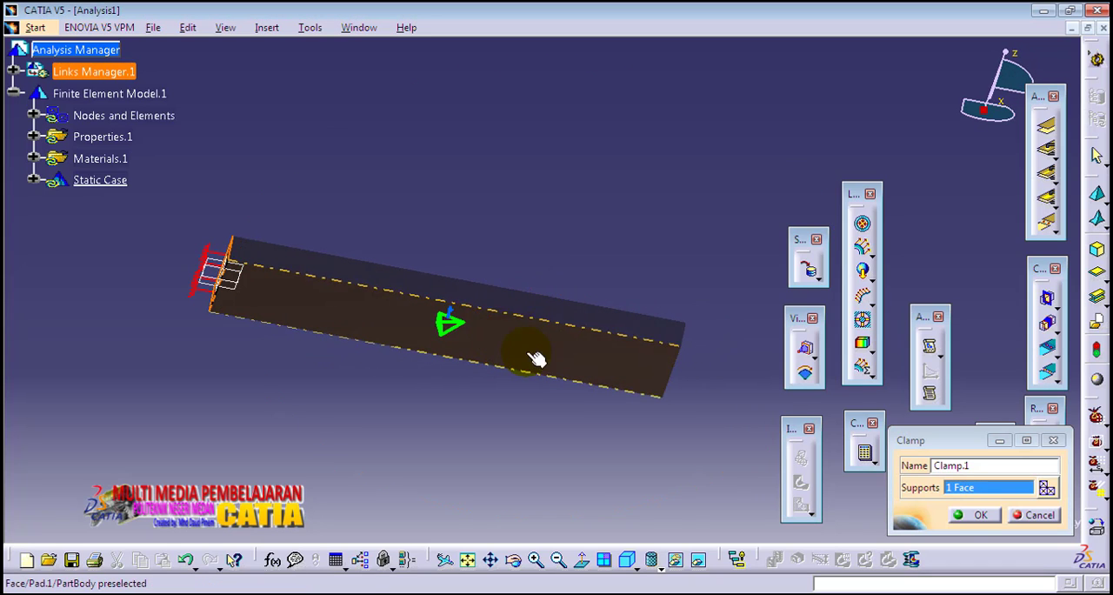
pyautogui.click(976, 515)
# Apply a Distributed Force of -1000 N in Z to the upper edge of the beam's free end face.
pyautogui.moveTo(688, 365); pyautogui.dragTo(461, 260, button='middle')
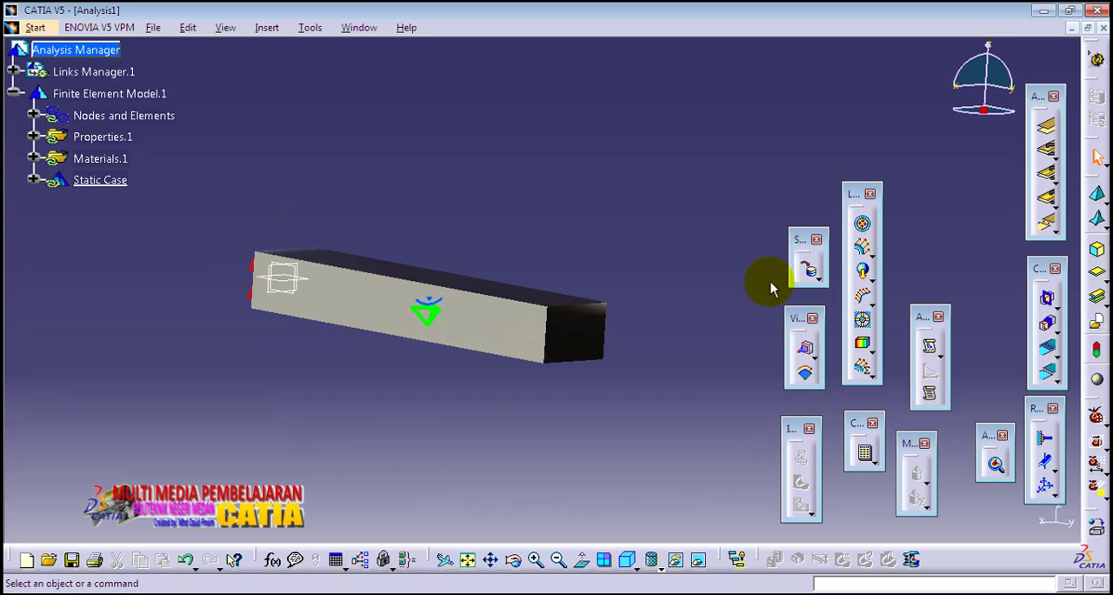
pyautogui.click(863, 251)
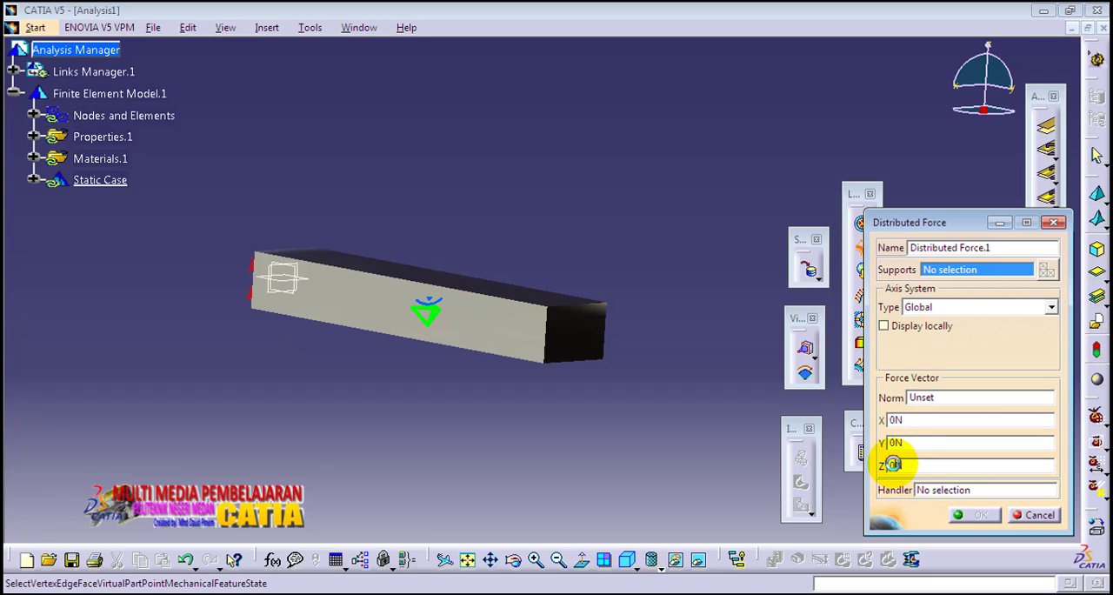
pyautogui.moveTo(895, 465); pyautogui.dragTo(885, 465)
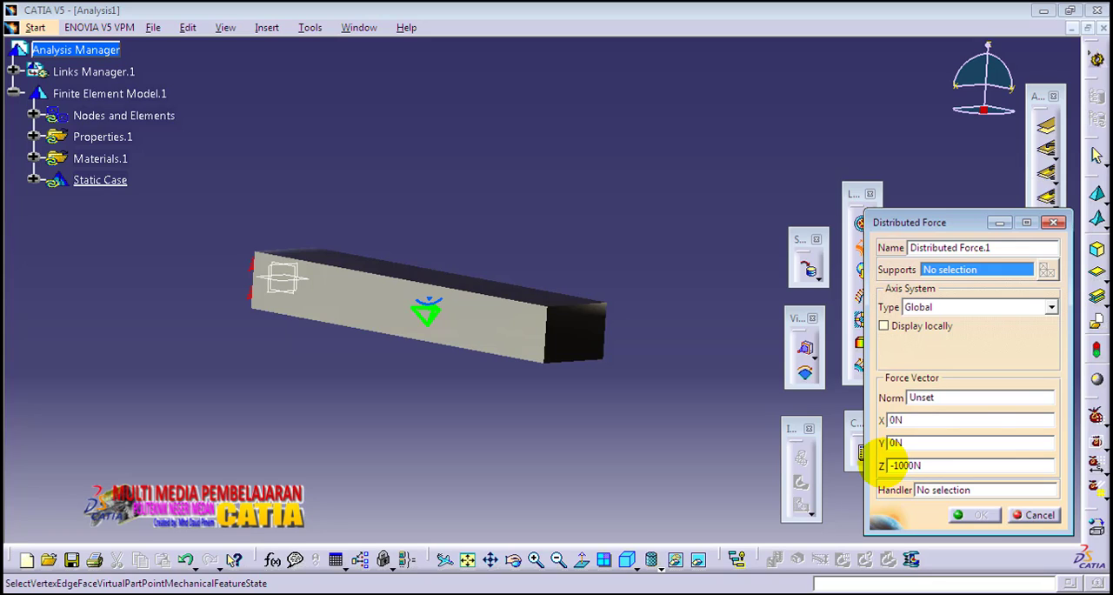
pyautogui.moveTo(510, 264); pyautogui.dragTo(459, 339, button='middle')
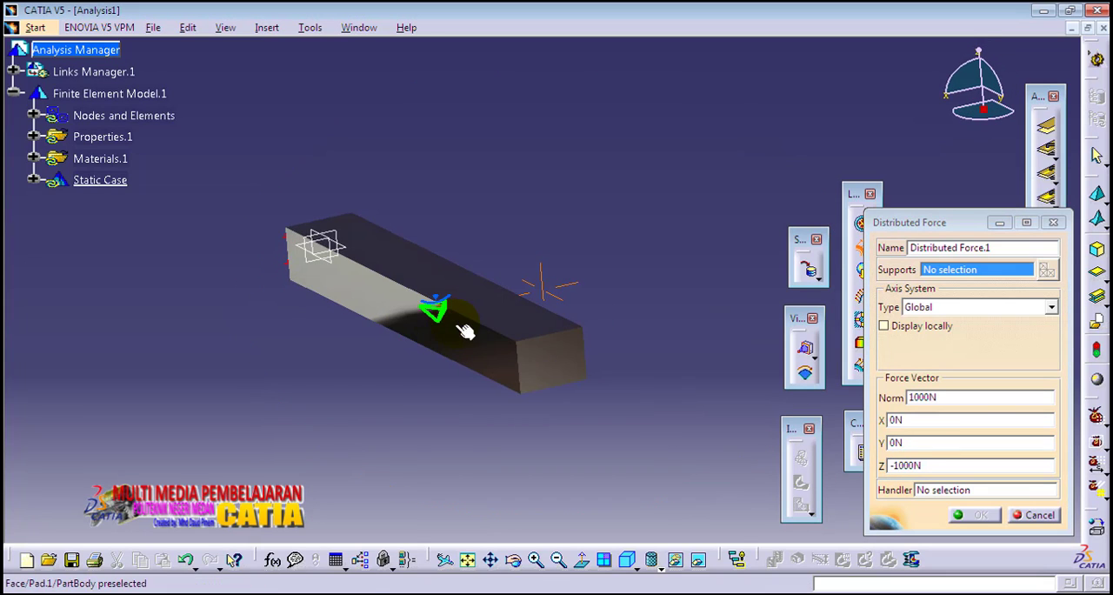
pyautogui.click(548, 331)
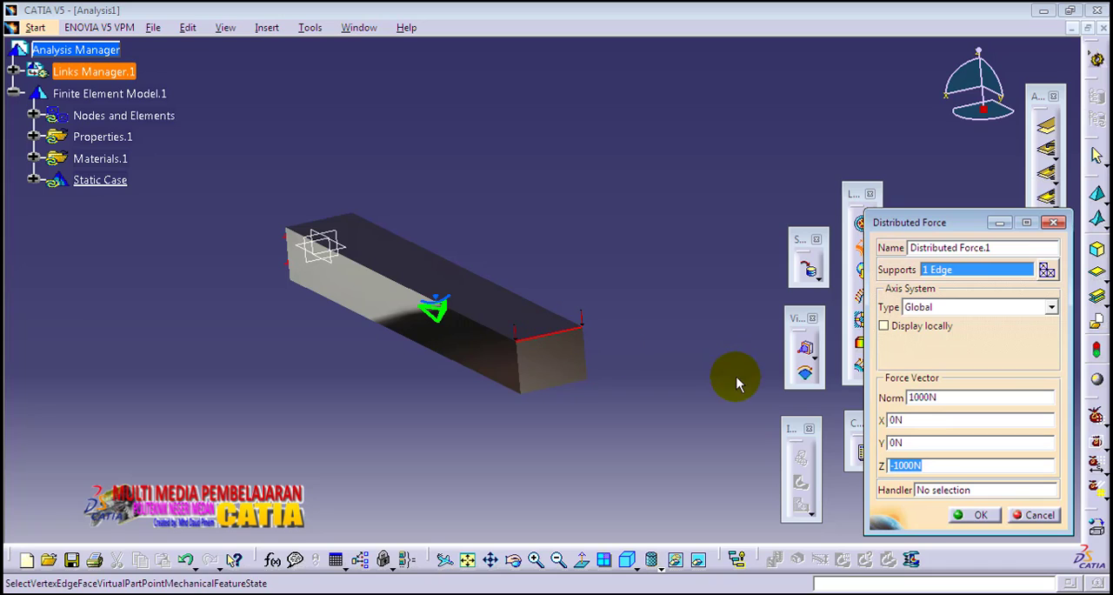
pyautogui.click(980, 515)
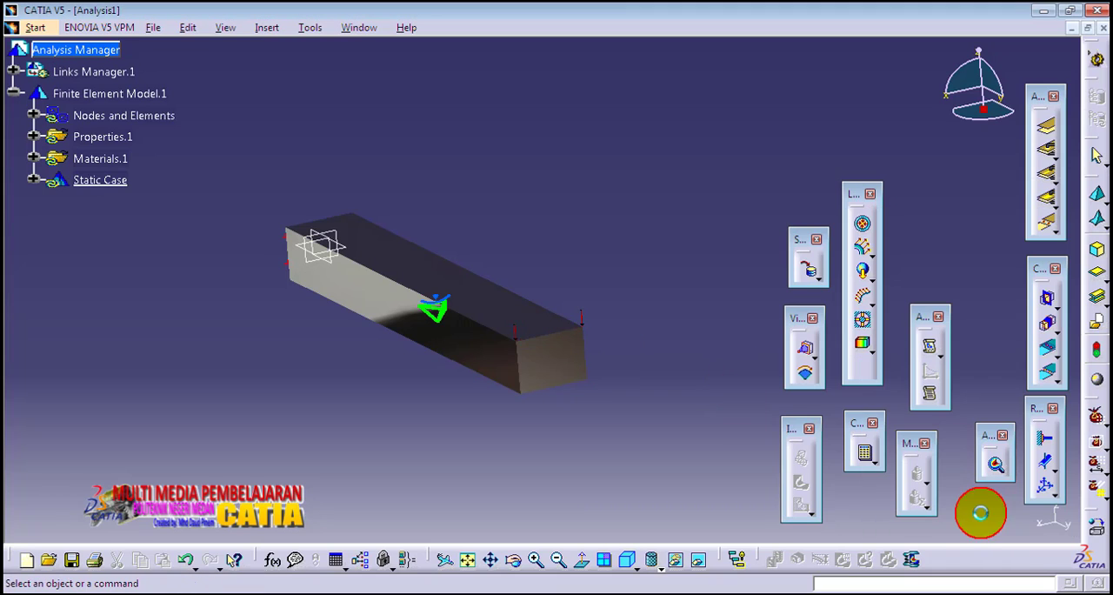
# Compute the static case, accepting the default compute options and the computation resources estimation.
pyautogui.click(627, 560)
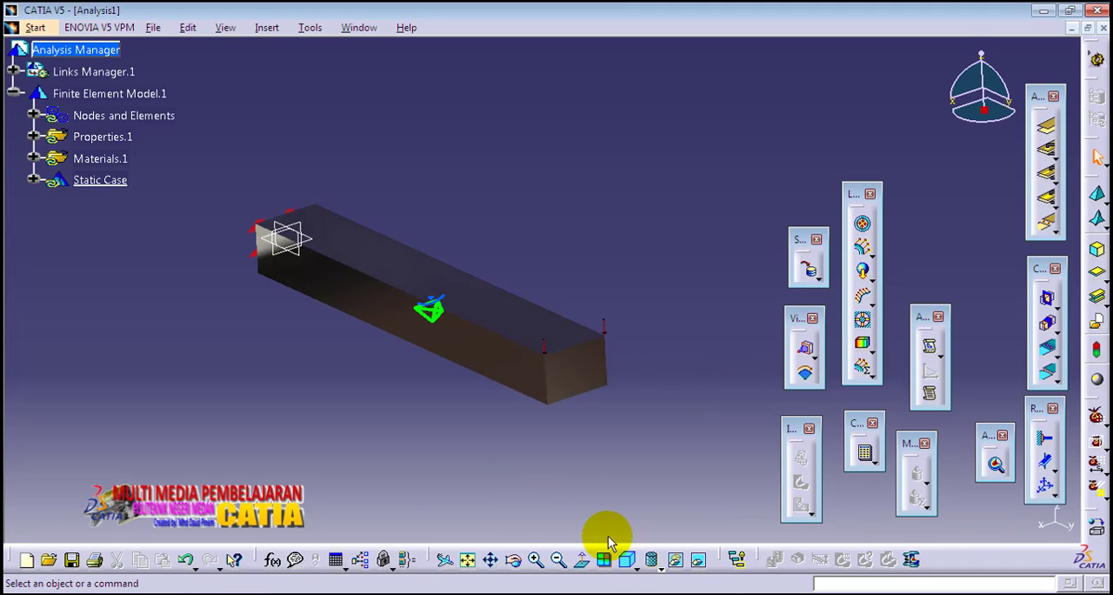
pyautogui.moveTo(389, 357); pyautogui.dragTo(396, 400, button='middle')
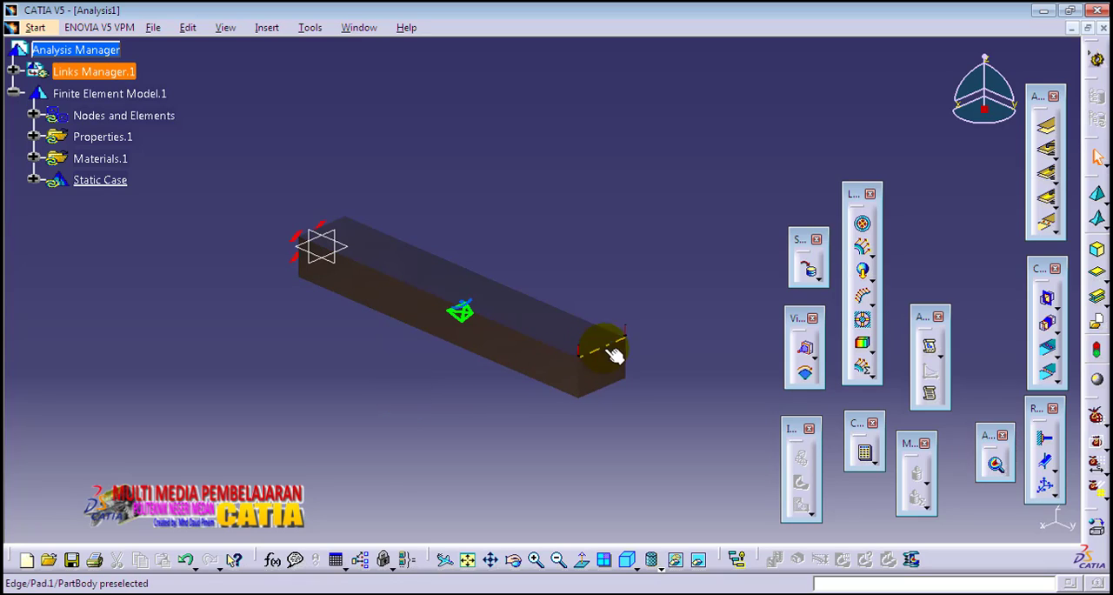
pyautogui.moveTo(598, 272); pyautogui.dragTo(588, 286, button='middle')
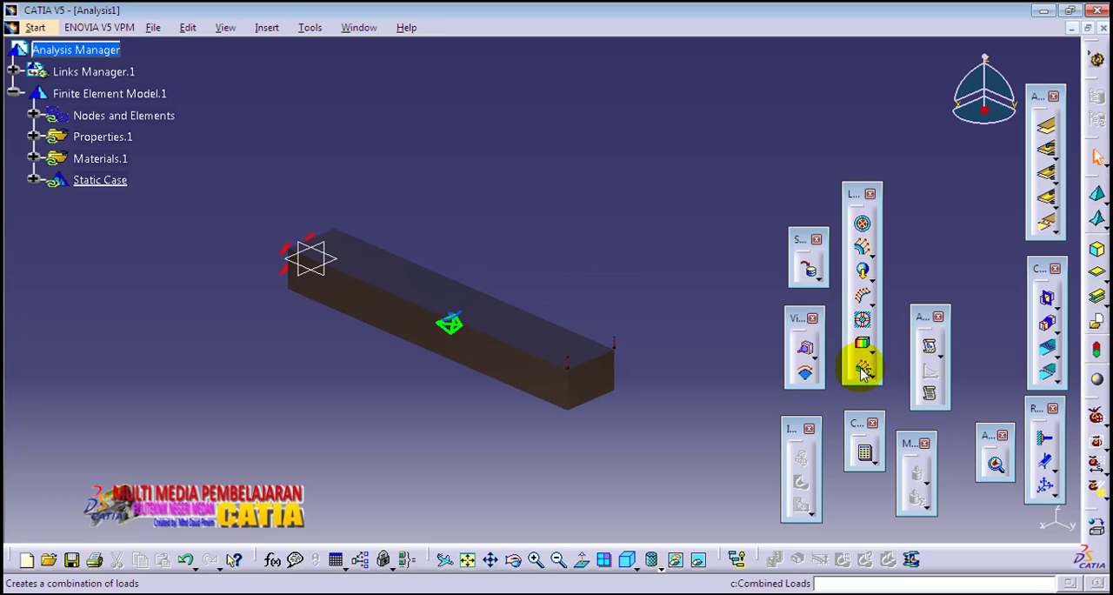
pyautogui.click(865, 453)
pyautogui.click(975, 514)
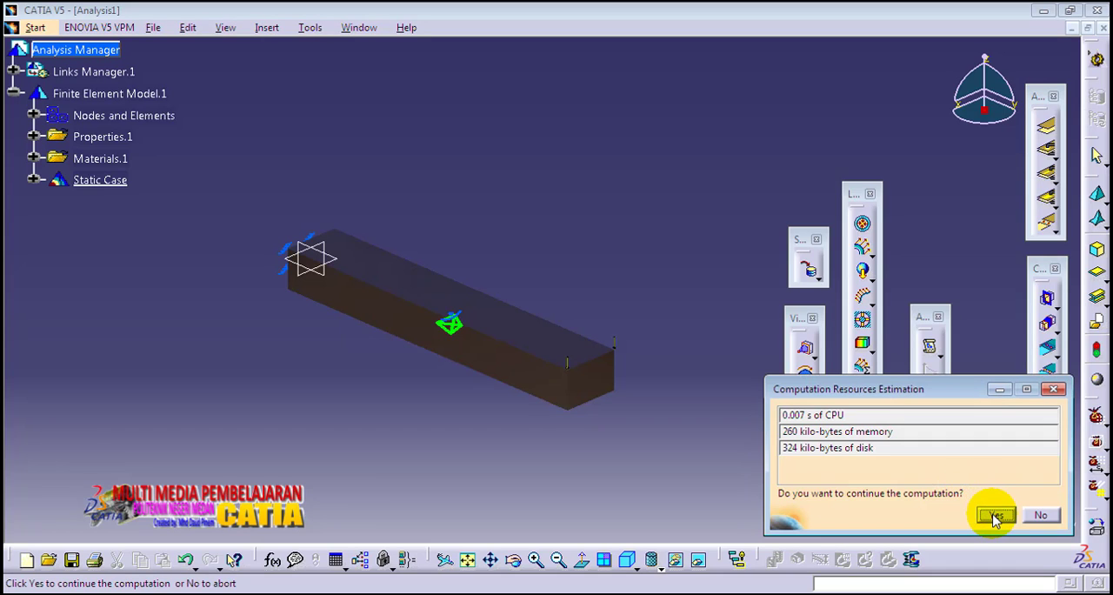
pyautogui.click(996, 516)
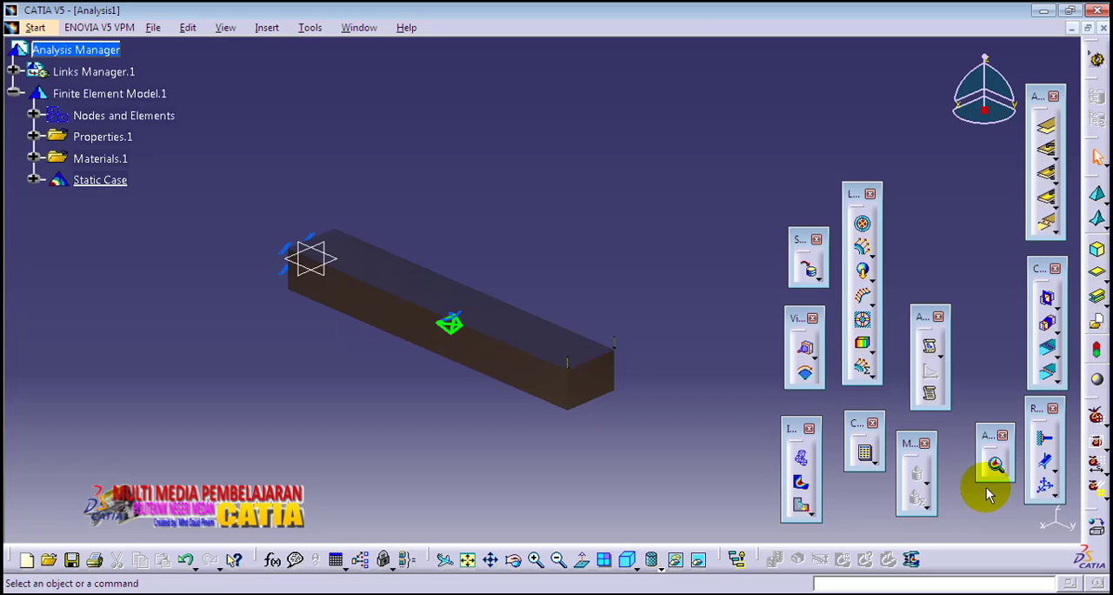
# Display the Von Mises Stress image on the beam and move the floating toolbars clear of the colour legend's values.
pyautogui.moveTo(383, 398); pyautogui.dragTo(466, 366, button='middle')
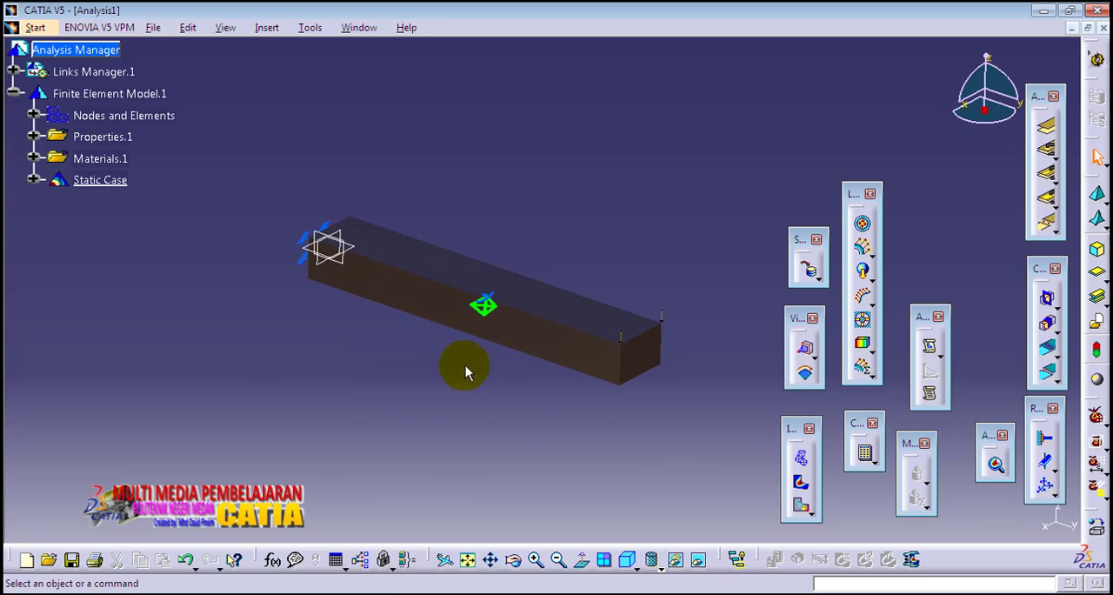
pyautogui.moveTo(695, 296); pyautogui.dragTo(664, 298, button='middle')
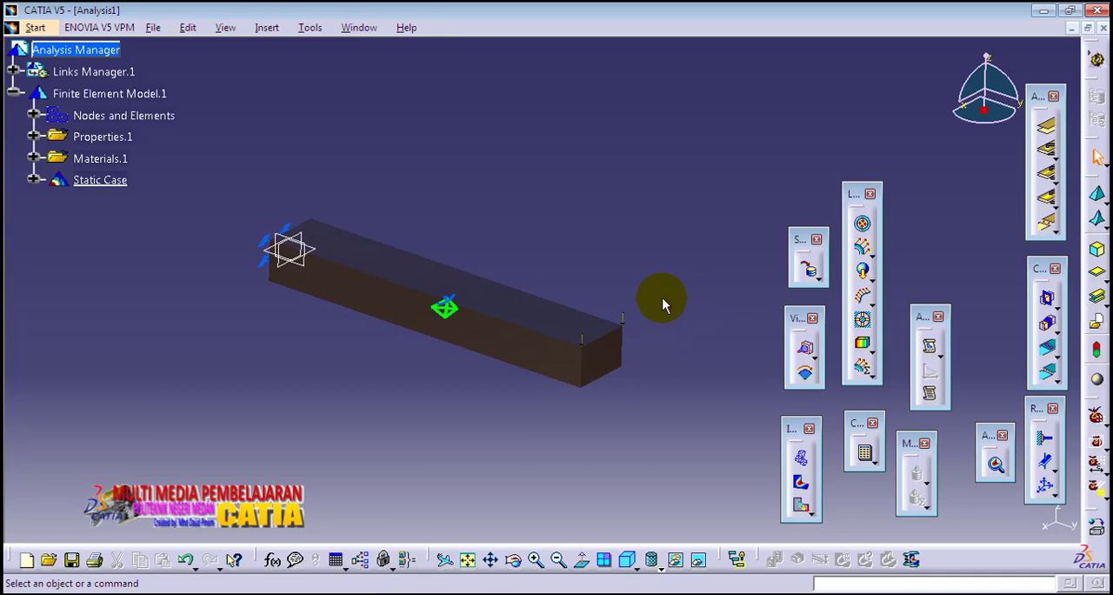
pyautogui.moveTo(490, 233); pyautogui.dragTo(491, 250, button='middle')
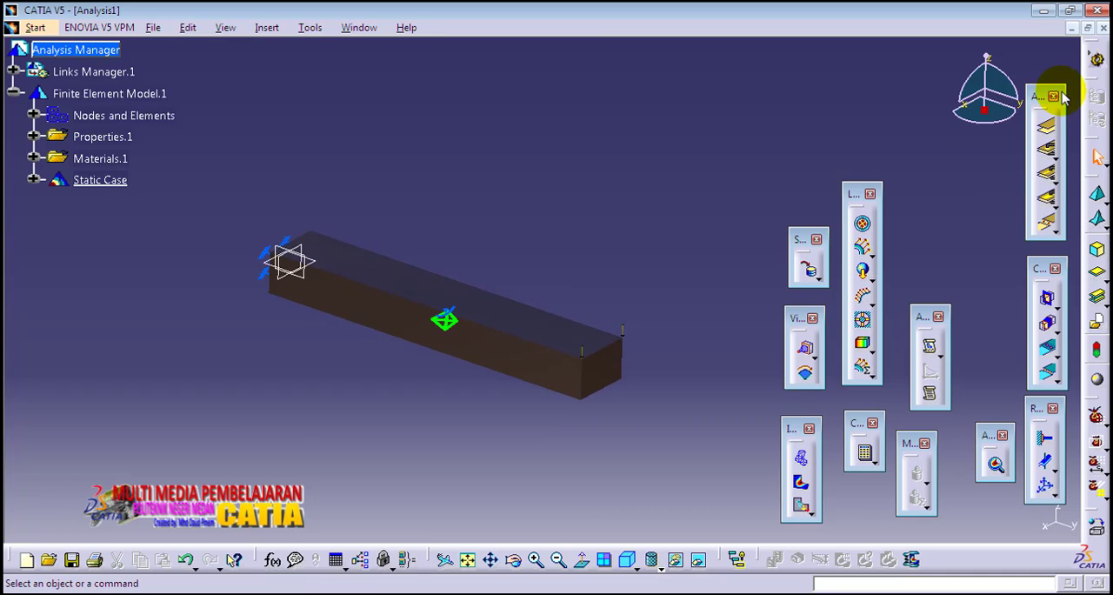
pyautogui.moveTo(1047, 94); pyautogui.dragTo(935, 95)
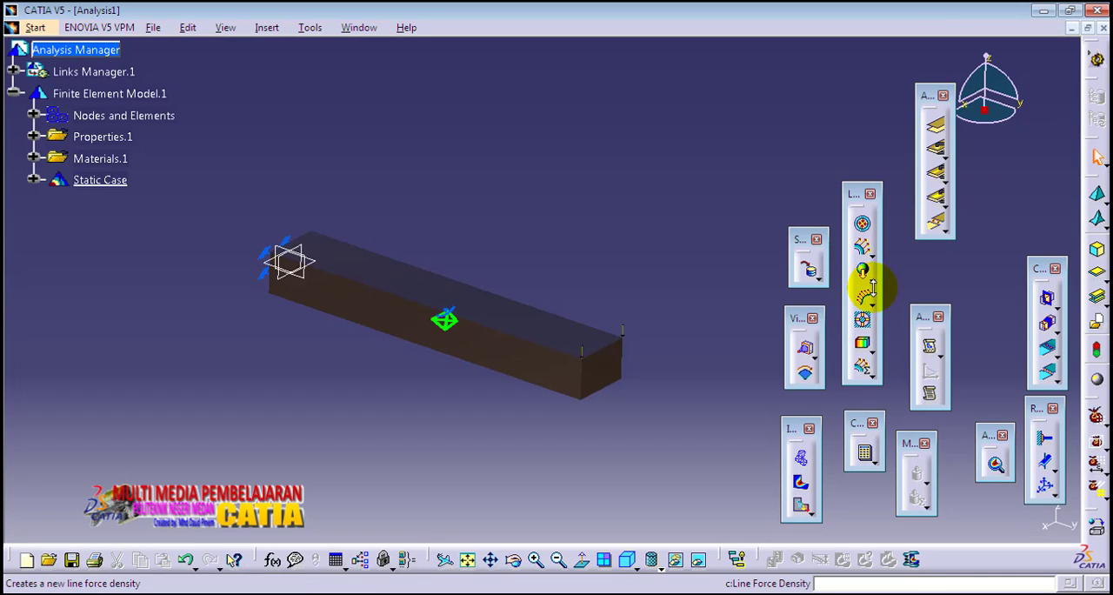
pyautogui.click(801, 485)
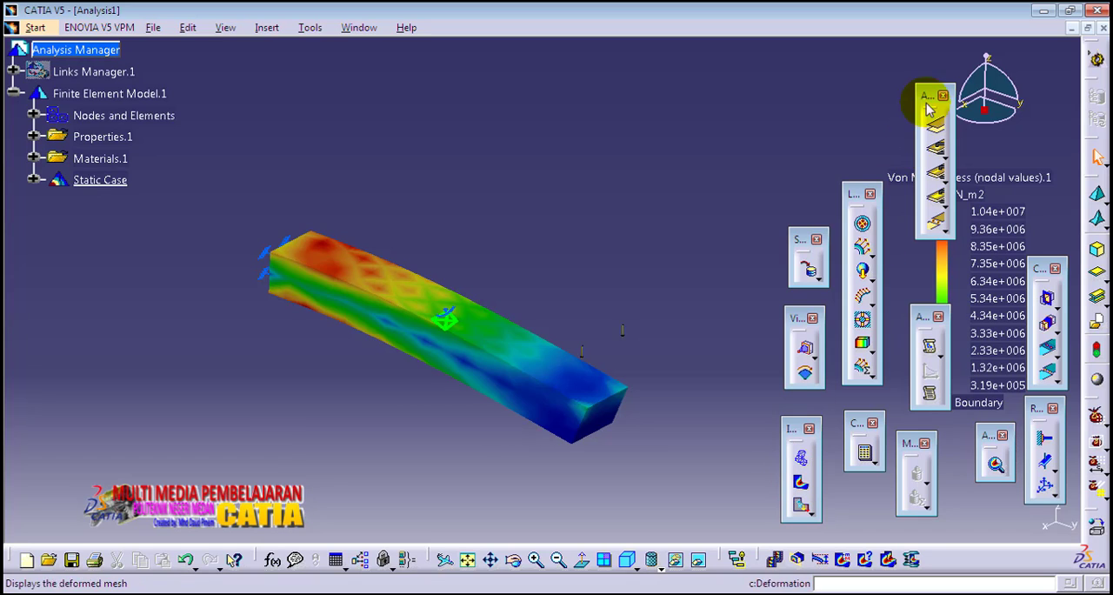
pyautogui.moveTo(932, 96); pyautogui.dragTo(910, 93)
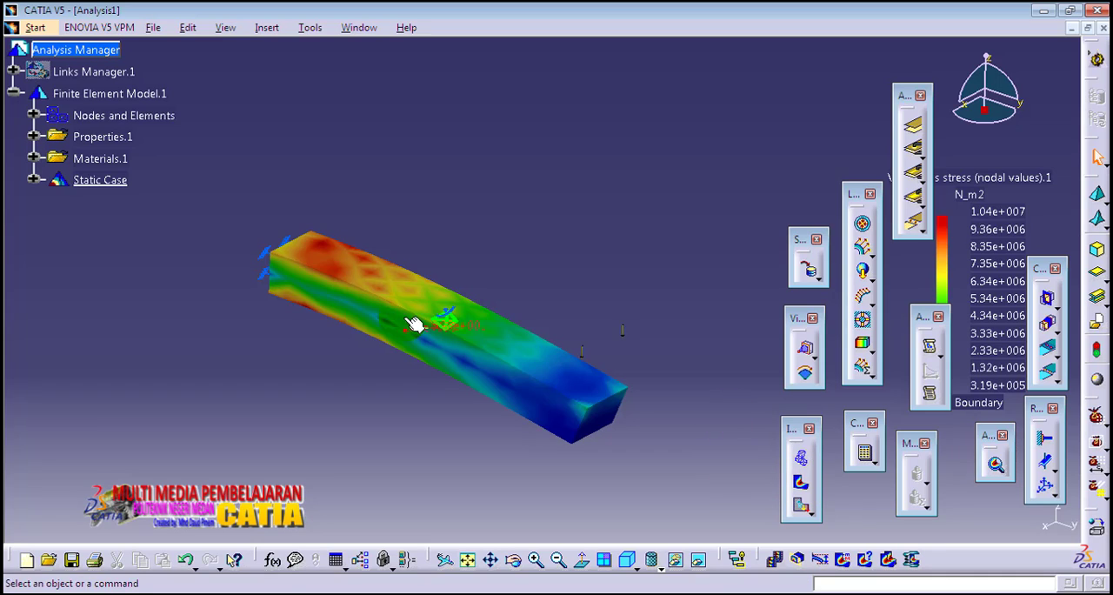
pyautogui.moveTo(333, 260)
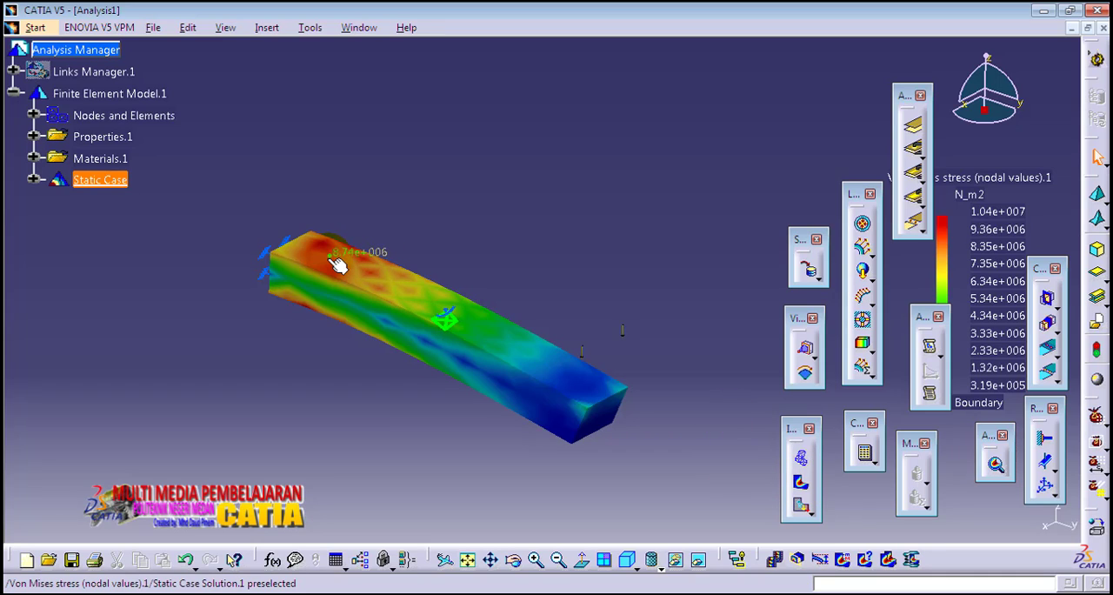
pyautogui.moveTo(1043, 270); pyautogui.dragTo(1056, 250)
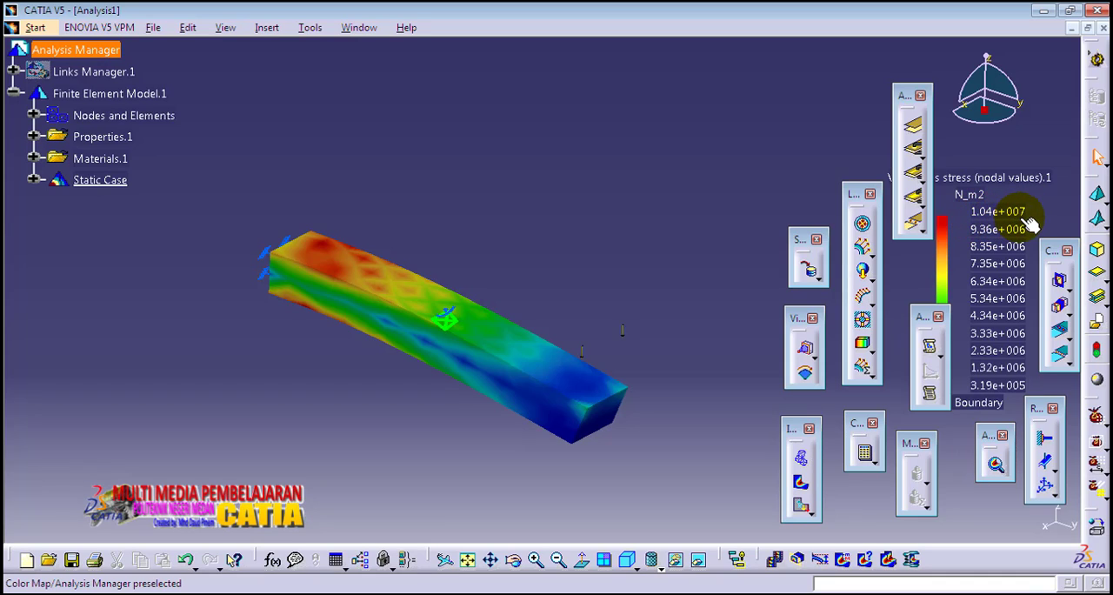
# Examine the nodal Von Mises stress values on the beam's upper face and underside near the clamped end, looking for the peak stress.
pyautogui.moveTo(515, 291); pyautogui.dragTo(540, 246, button='middle')
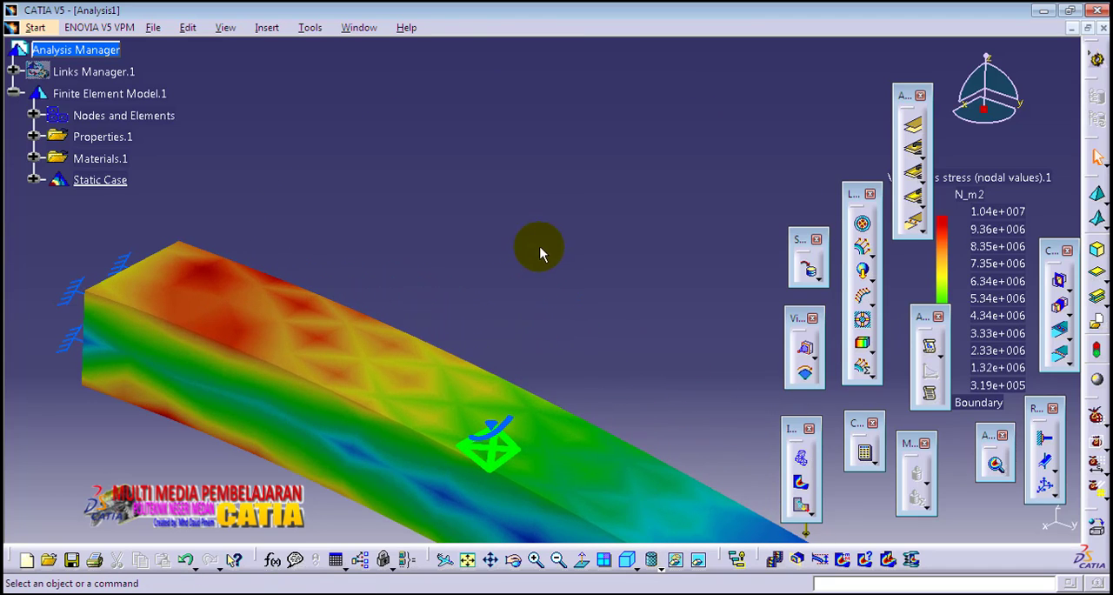
pyautogui.moveTo(444, 253); pyautogui.dragTo(584, 238, button='middle')
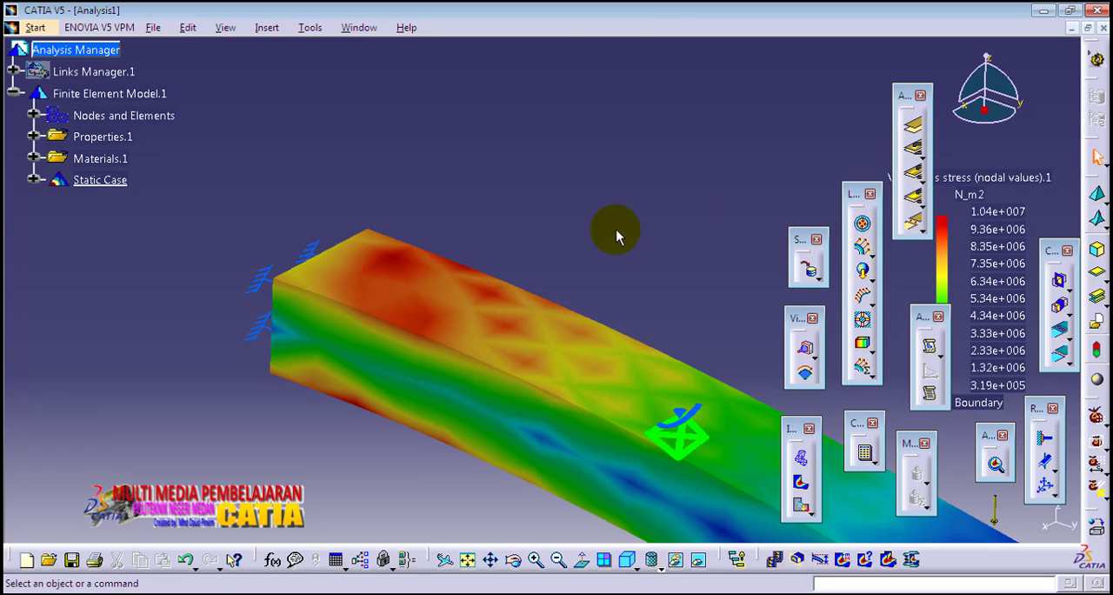
pyautogui.moveTo(398, 257)
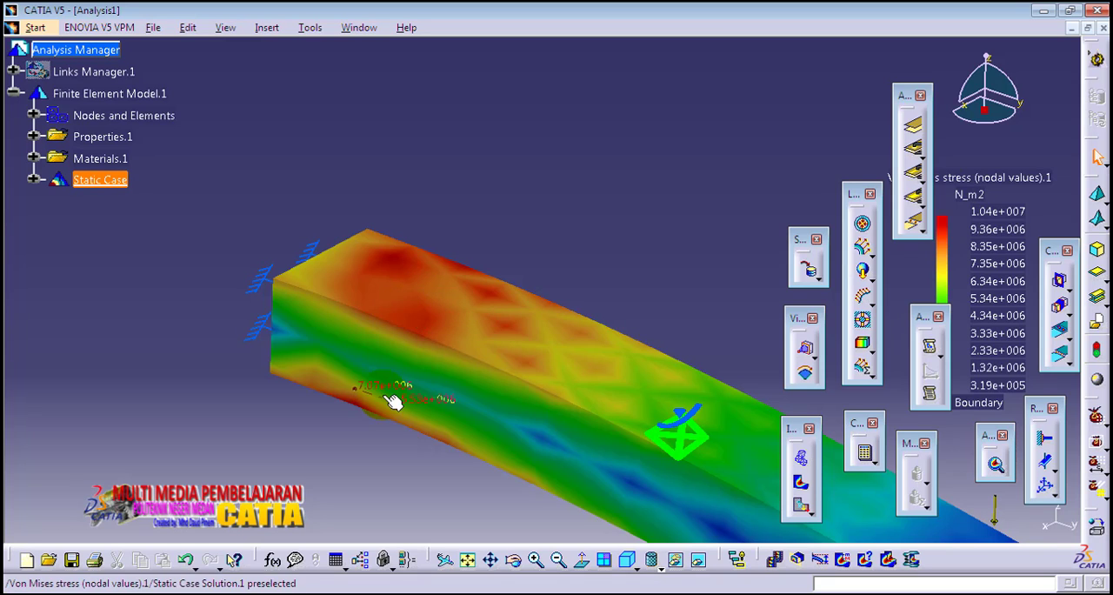
pyautogui.moveTo(391, 393); pyautogui.dragTo(500, 200, button='middle')
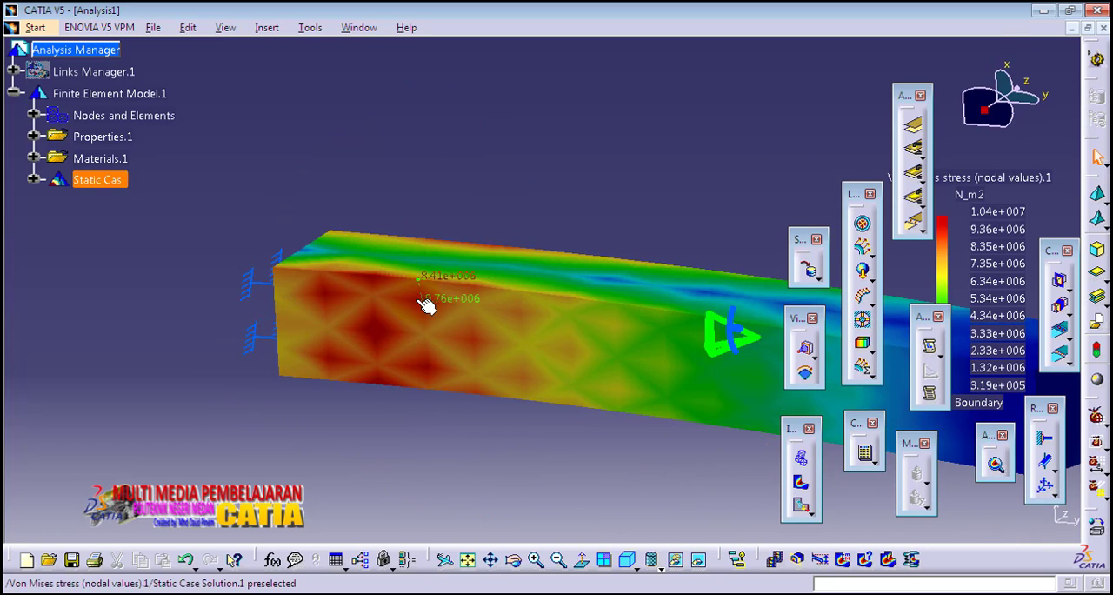
pyautogui.moveTo(381, 334)
pyautogui.click(383, 334)
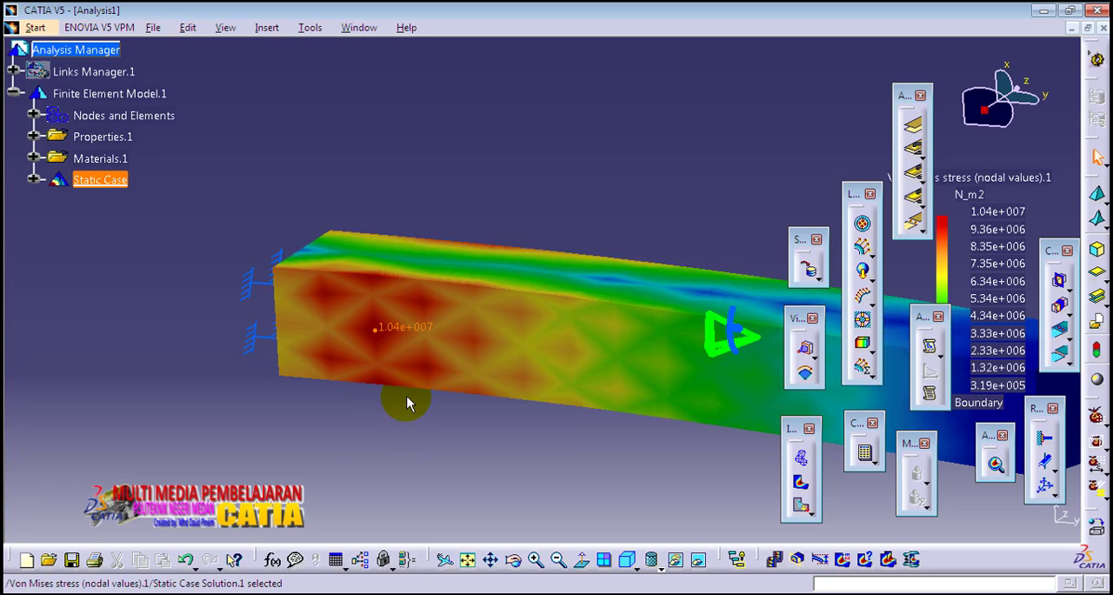
pyautogui.click(377, 361)
pyautogui.moveTo(334, 359)
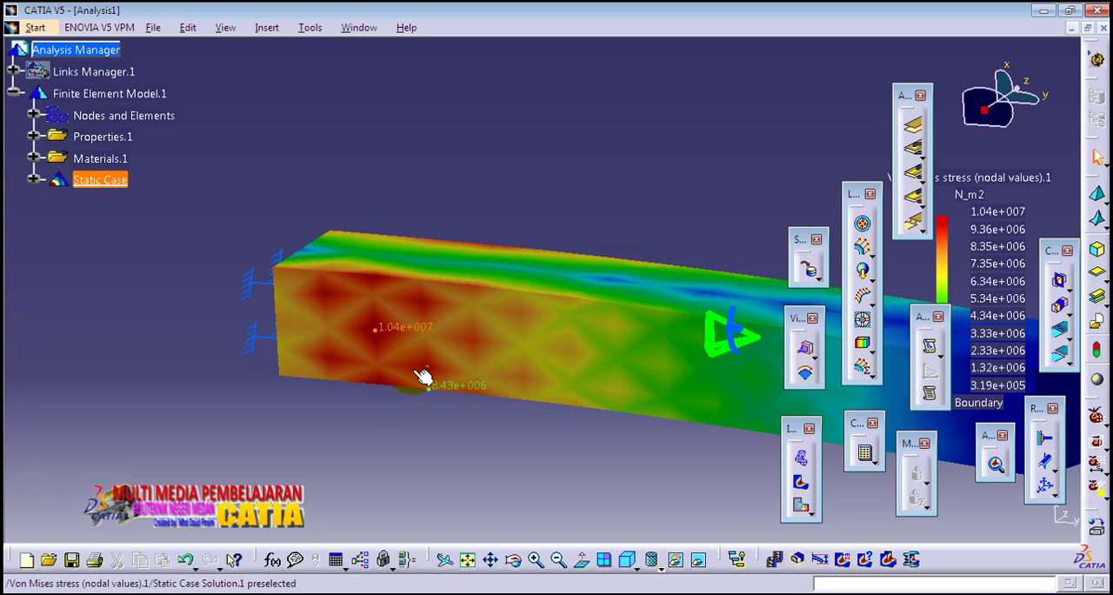
pyautogui.moveTo(431, 371)
pyautogui.click(377, 347)
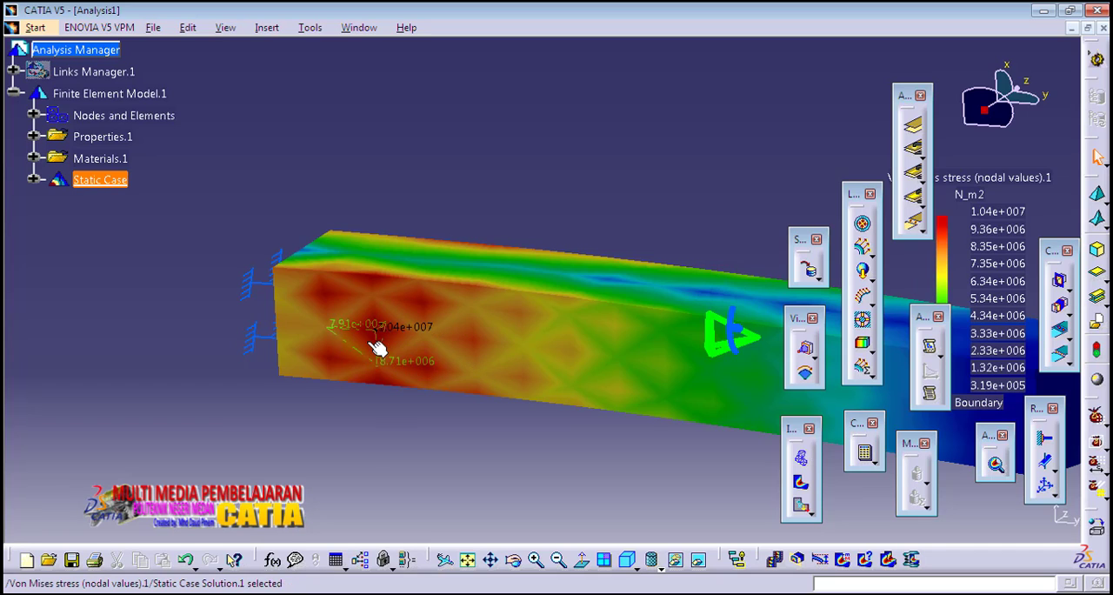
pyautogui.moveTo(548, 252); pyautogui.dragTo(479, 249, button='middle')
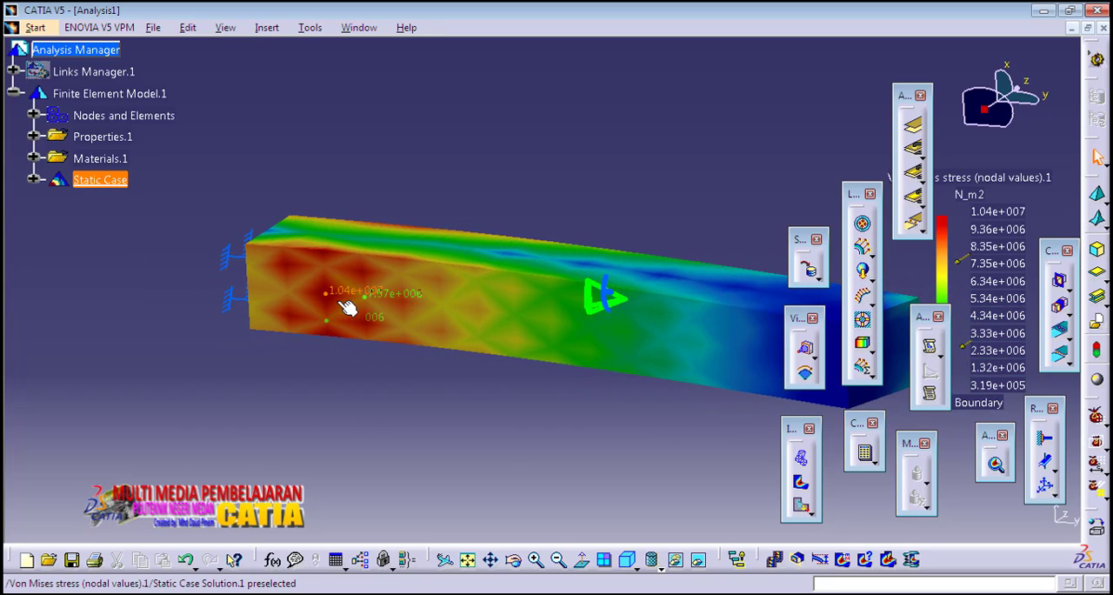
pyautogui.click(374, 303)
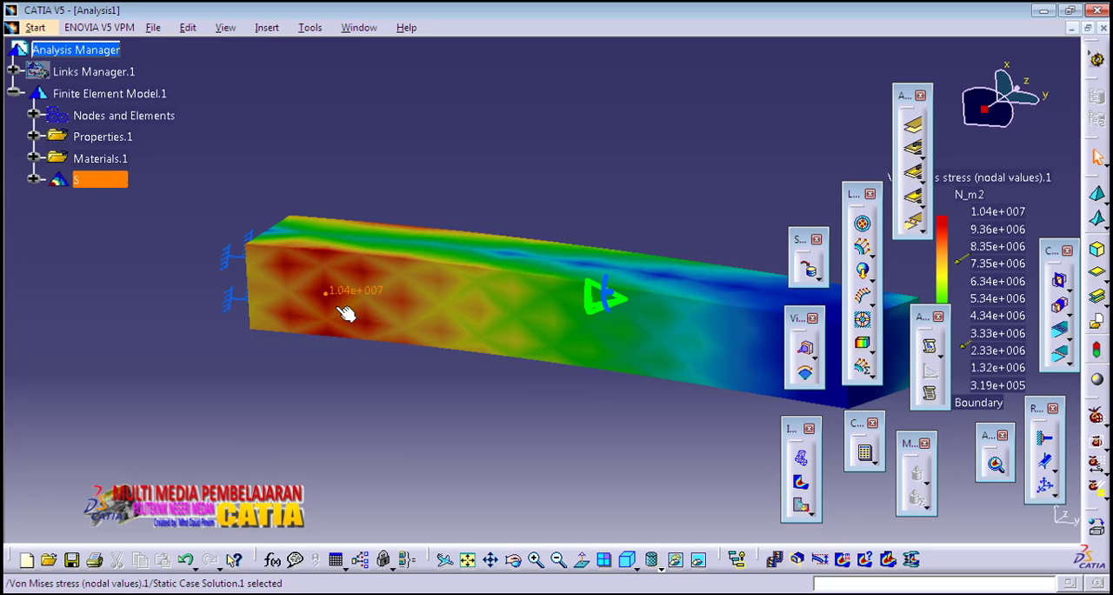
# Return to the isometric view and animate the Von Mises stress deformation to watch the beam bend.
pyautogui.click(628, 561)
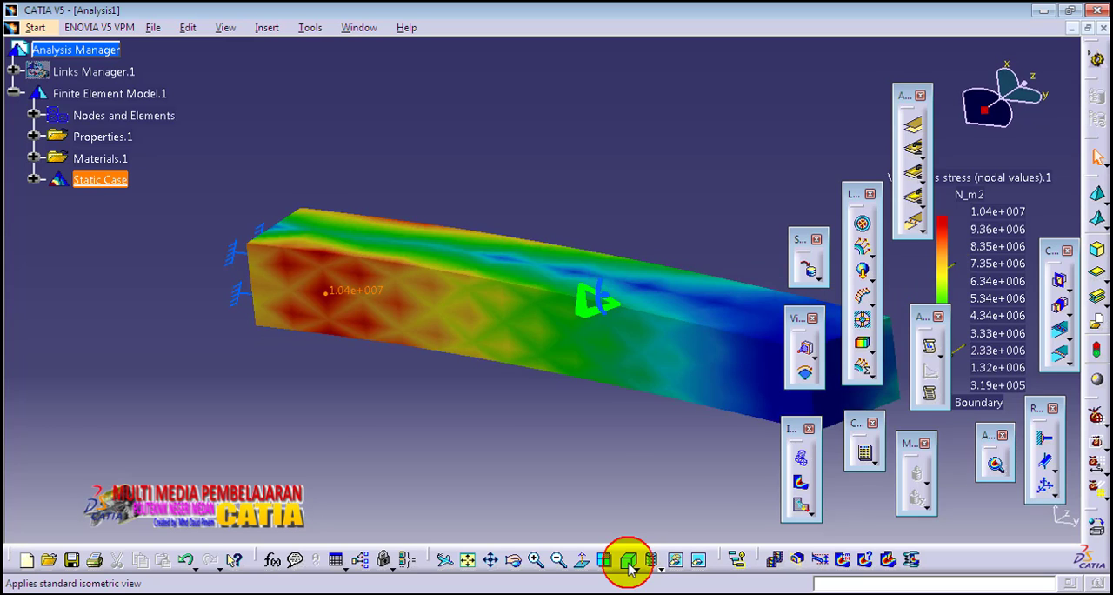
pyautogui.moveTo(670, 237); pyautogui.dragTo(520, 182, button='middle')
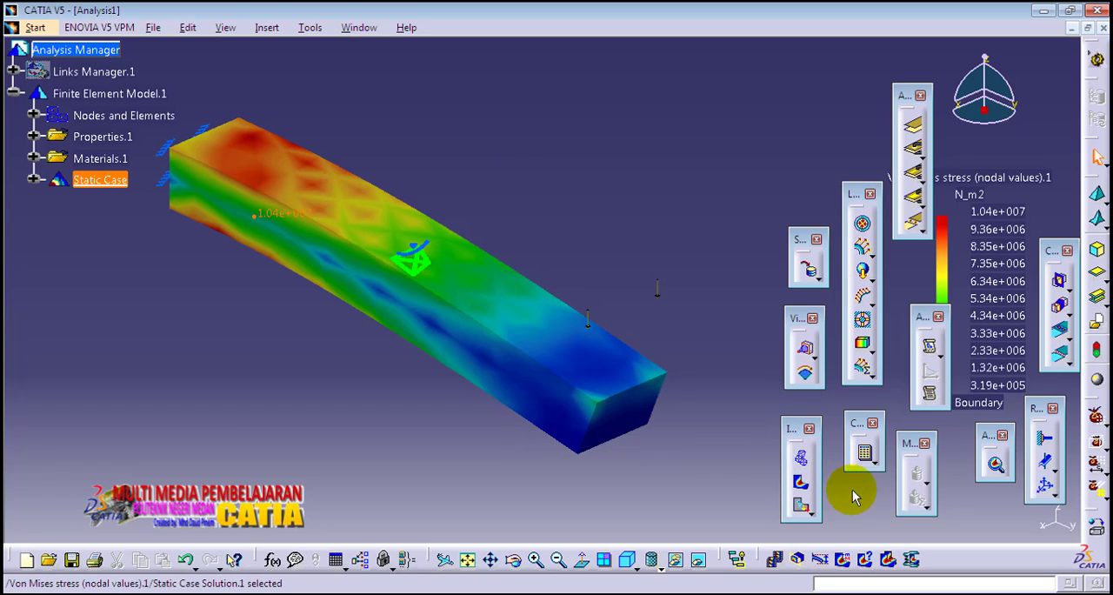
pyautogui.click(772, 559)
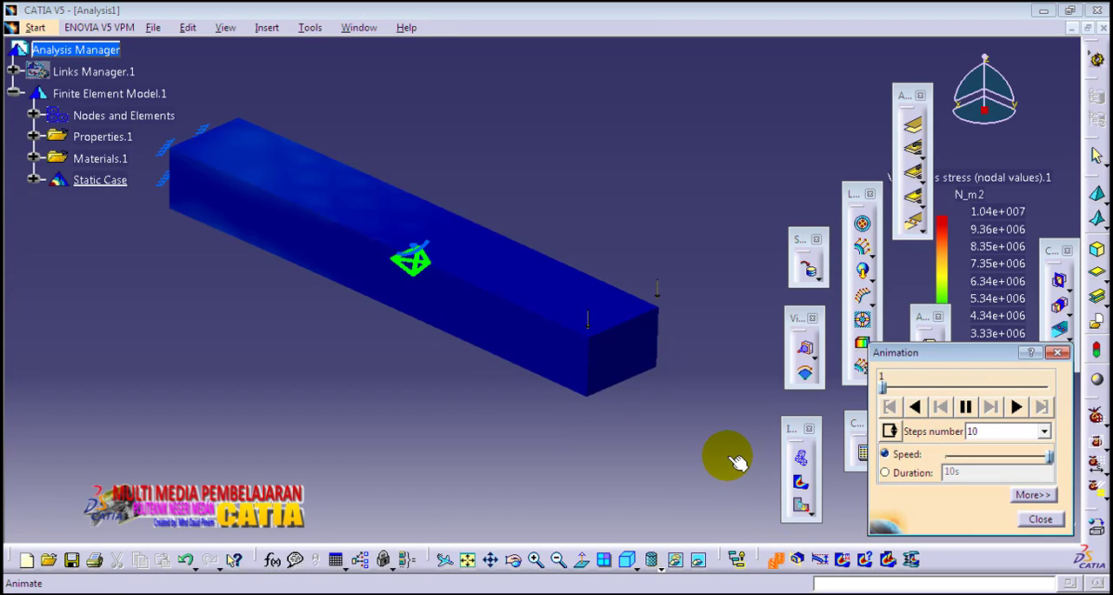
pyautogui.moveTo(316, 327); pyautogui.dragTo(373, 321, button='middle')
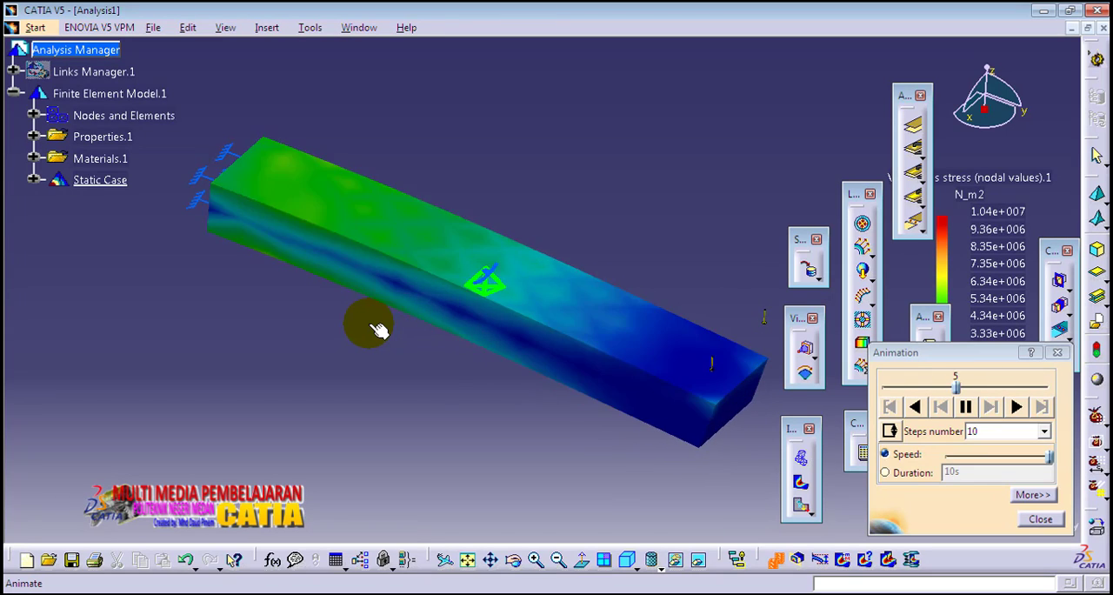
# Watch the animated Von Mises stress deformation from another angle, restore the isometric view and close the animation.
pyautogui.moveTo(434, 386); pyautogui.dragTo(551, 323, button='middle')
pyautogui.moveTo(651, 268); pyautogui.dragTo(528, 235, button='middle')
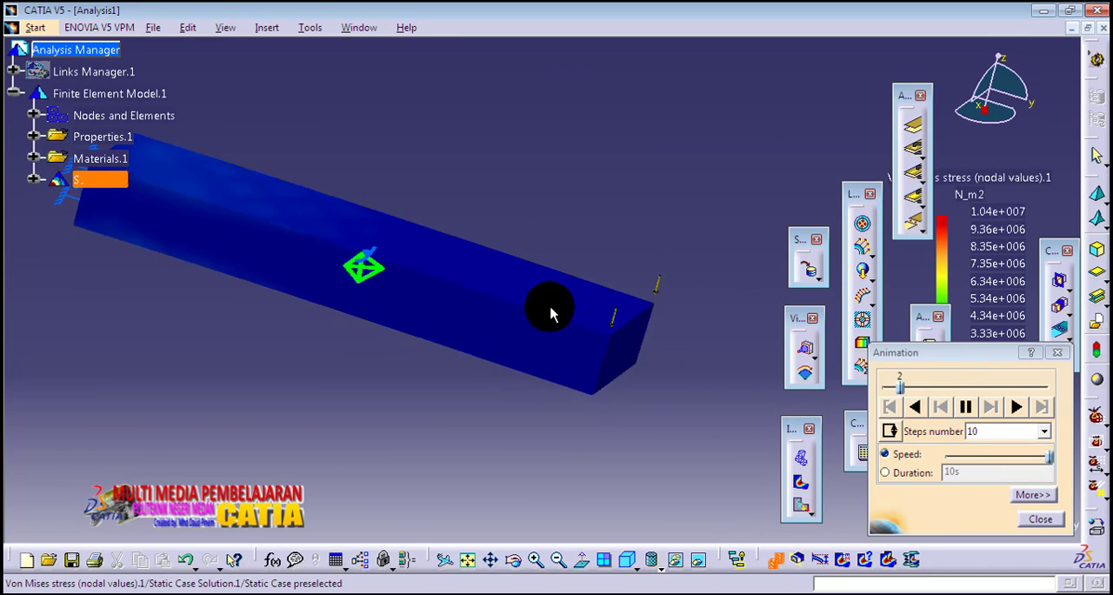
pyautogui.click(629, 561)
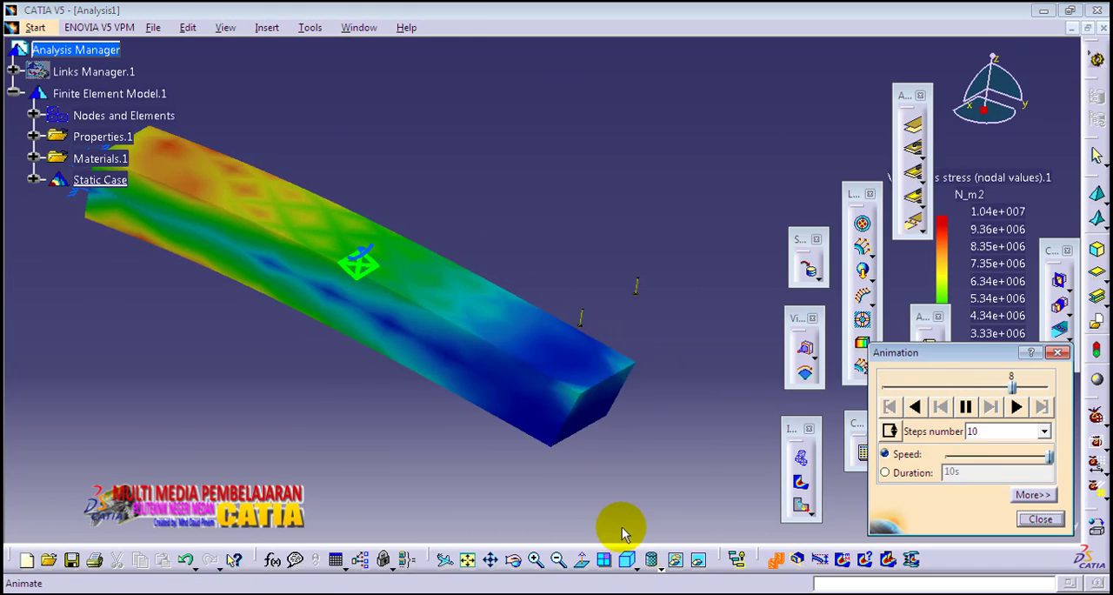
pyautogui.click(1037, 519)
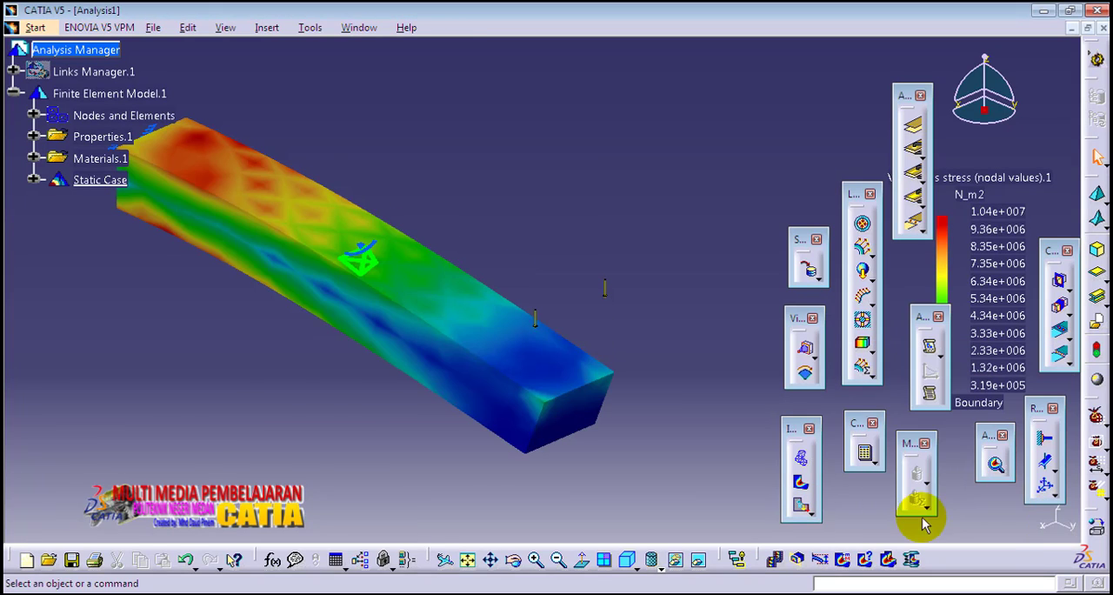
# Display the beam's translational displacement vectors and read the nodal displacement components along the free end's lower edge.
pyautogui.click(802, 507)
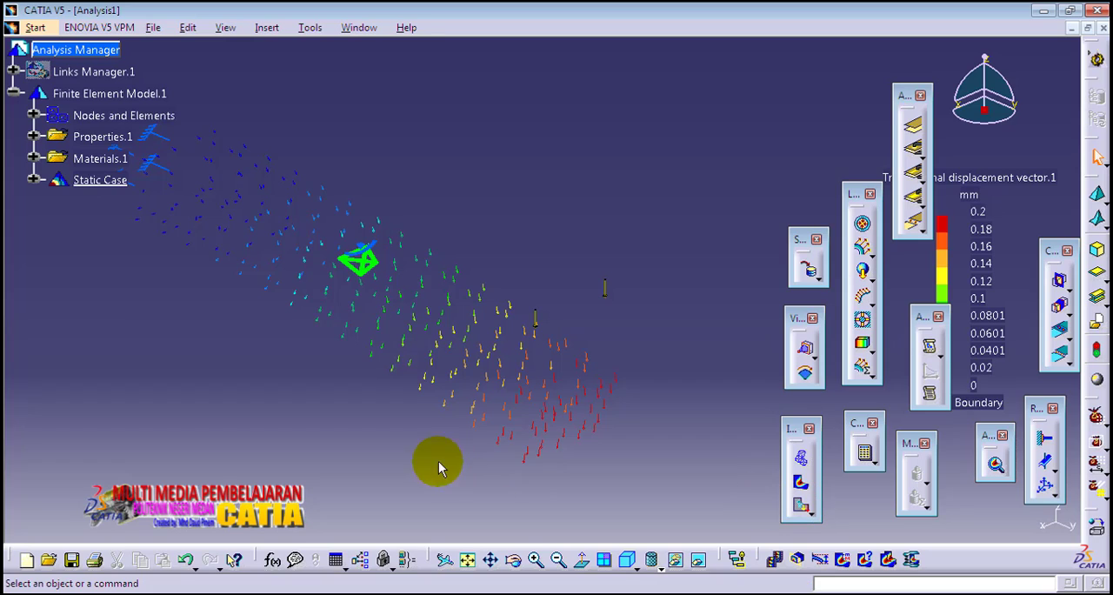
pyautogui.moveTo(435, 461); pyautogui.dragTo(492, 428, button='middle')
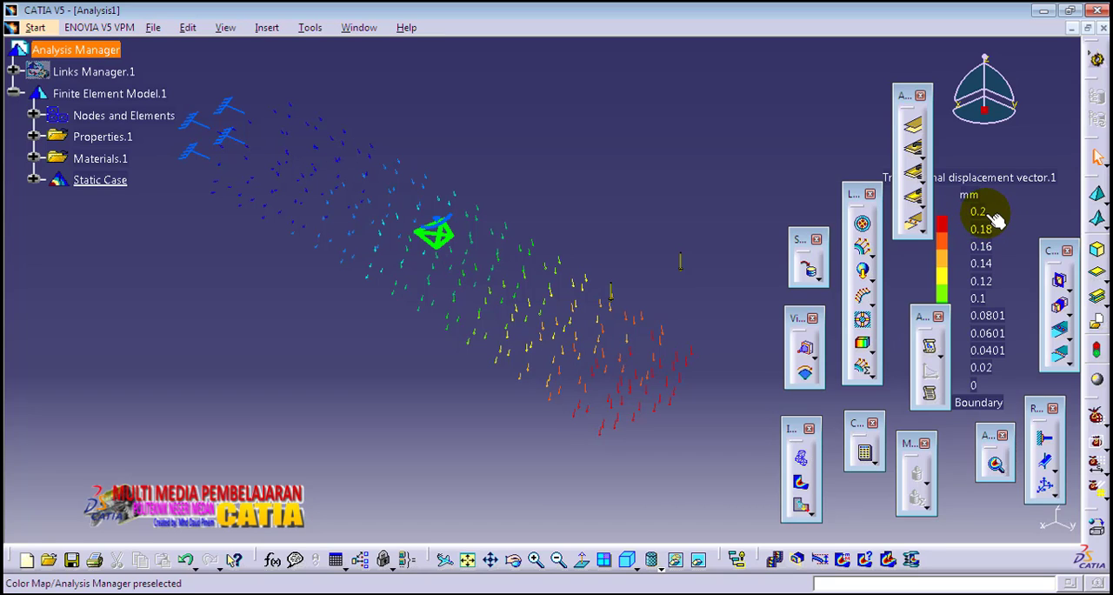
pyautogui.moveTo(669, 397); pyautogui.dragTo(634, 249, button='middle')
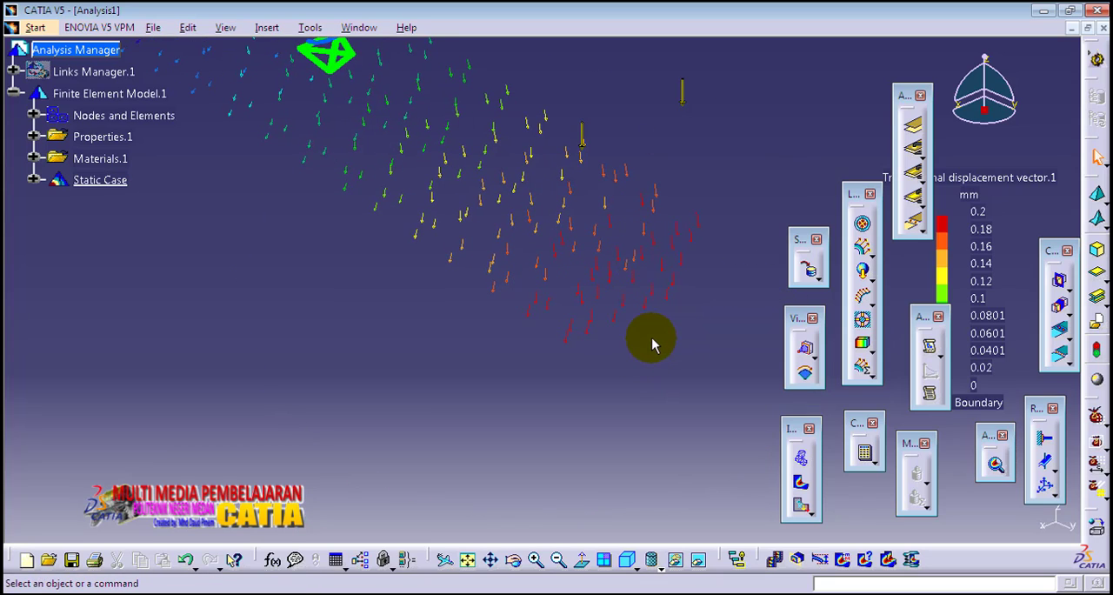
pyautogui.moveTo(656, 316)
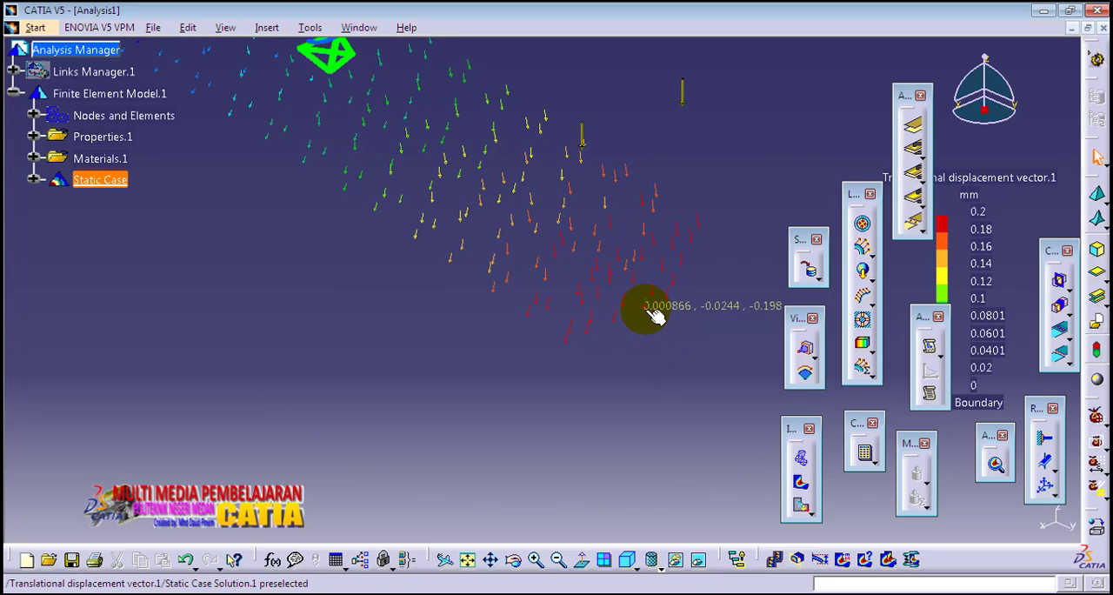
pyautogui.moveTo(656, 317); pyautogui.dragTo(607, 326, button='middle')
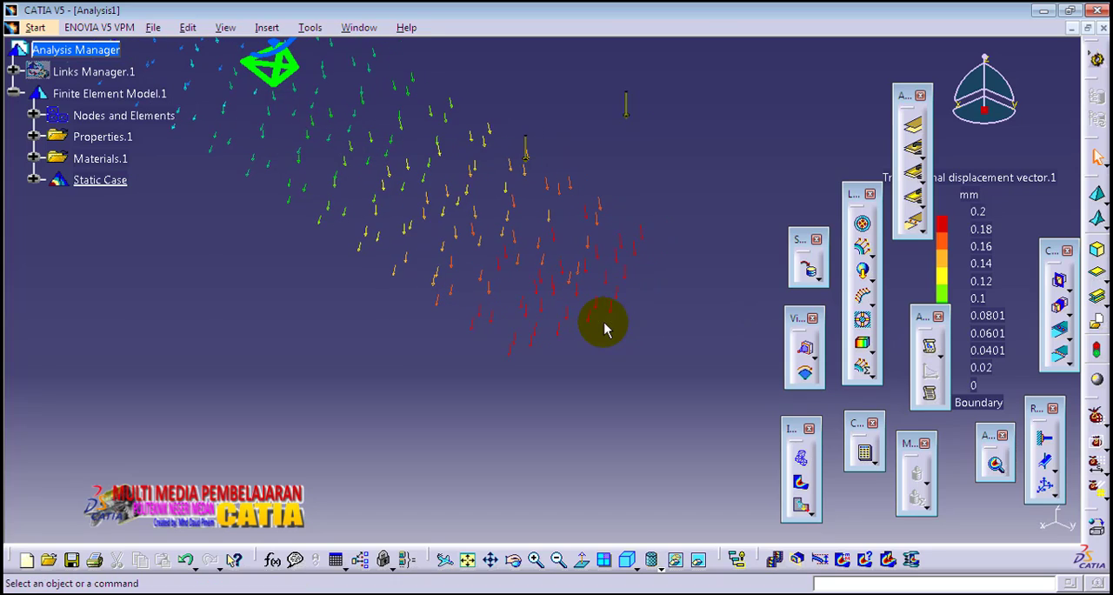
pyautogui.moveTo(620, 319)
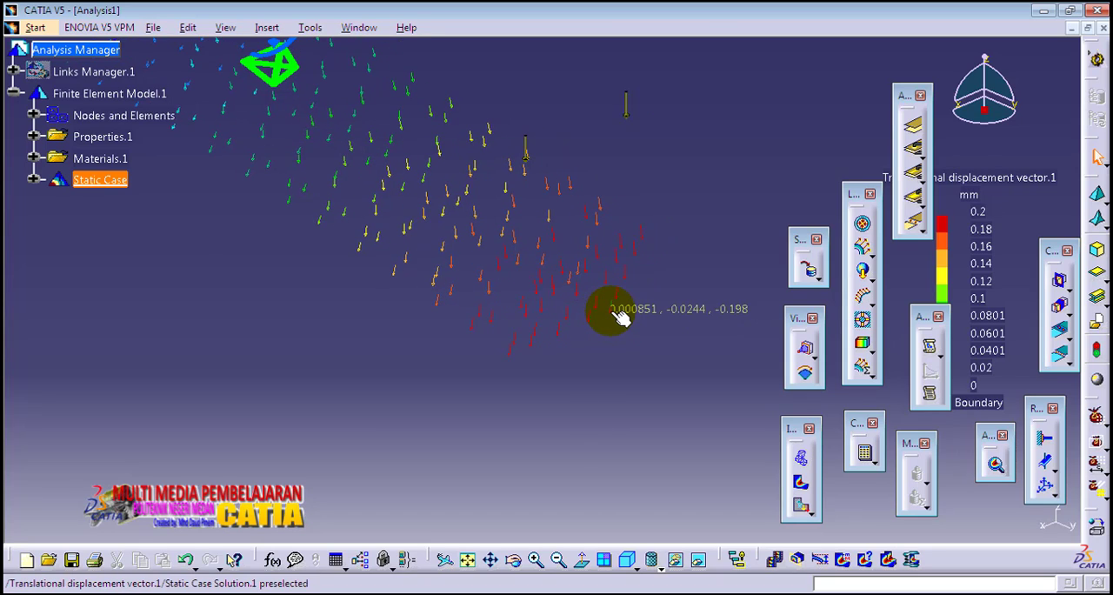
pyautogui.moveTo(565, 343)
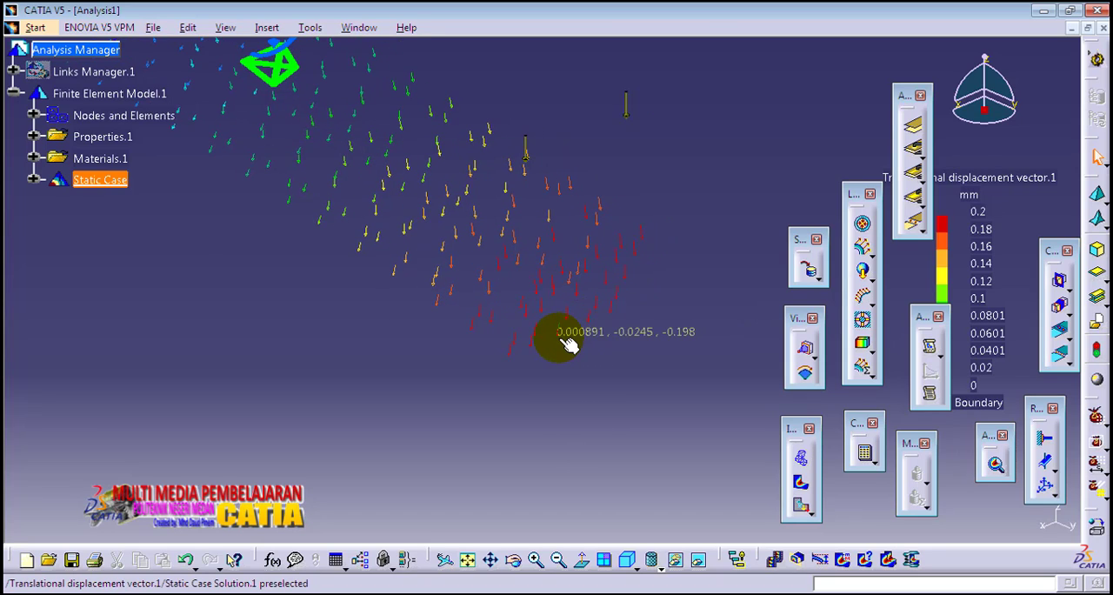
pyautogui.moveTo(517, 363)
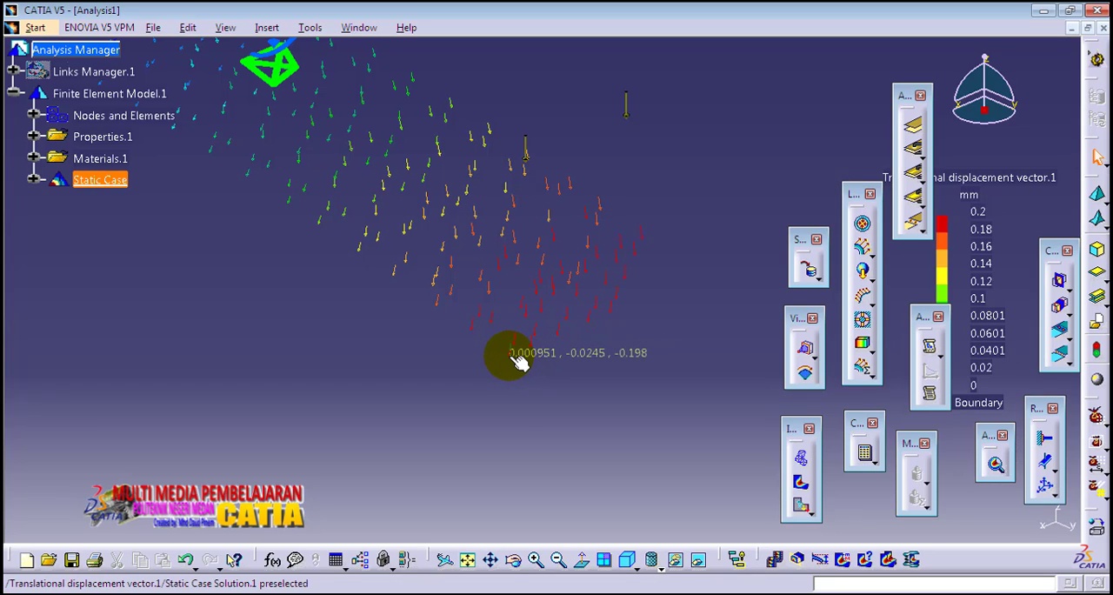
# Select the displacement vector at the free end's far upper corner and compare its components with the colour legend's maximum.
pyautogui.moveTo(643, 261)
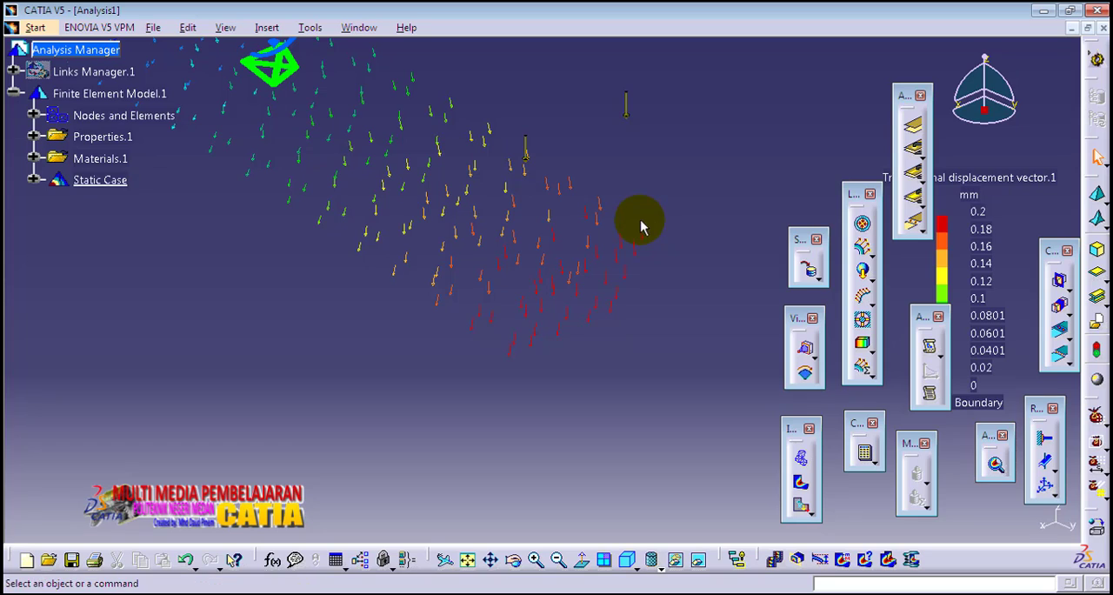
pyautogui.moveTo(652, 234)
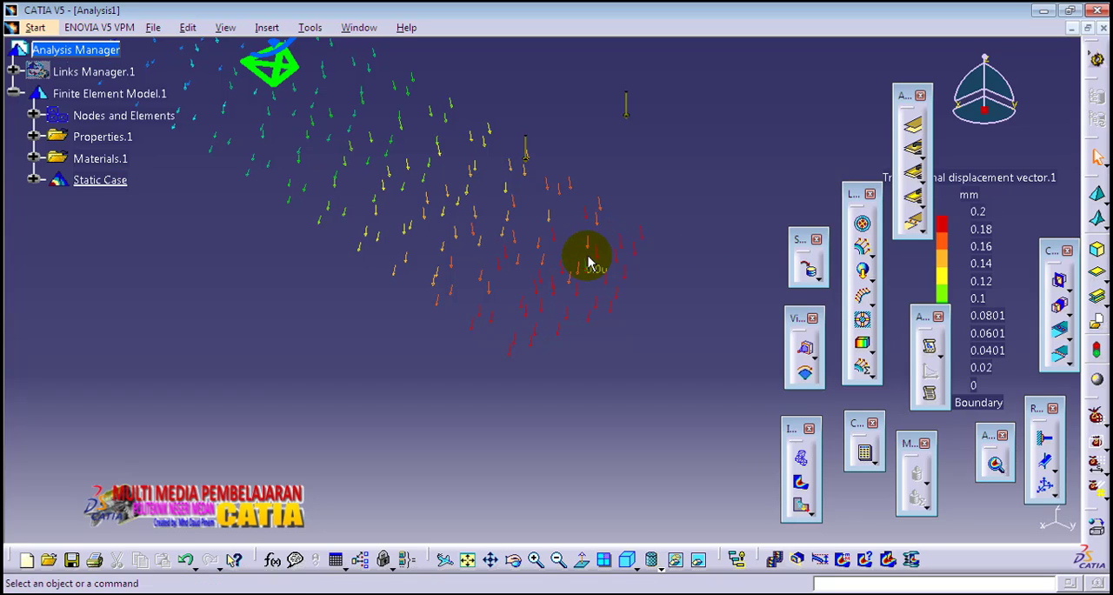
pyautogui.moveTo(582, 291)
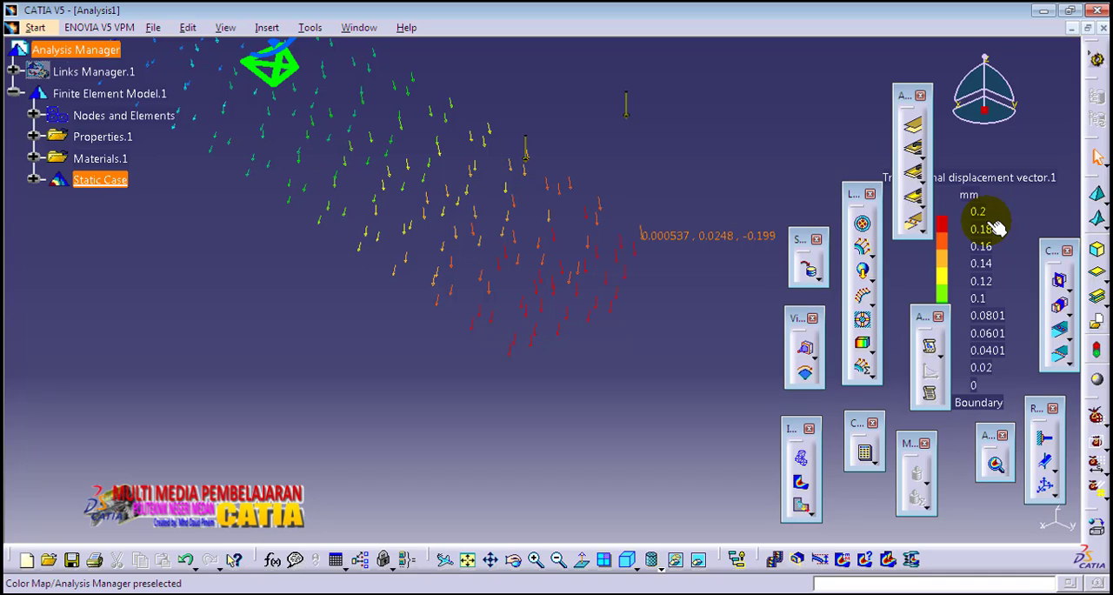
pyautogui.click(642, 254)
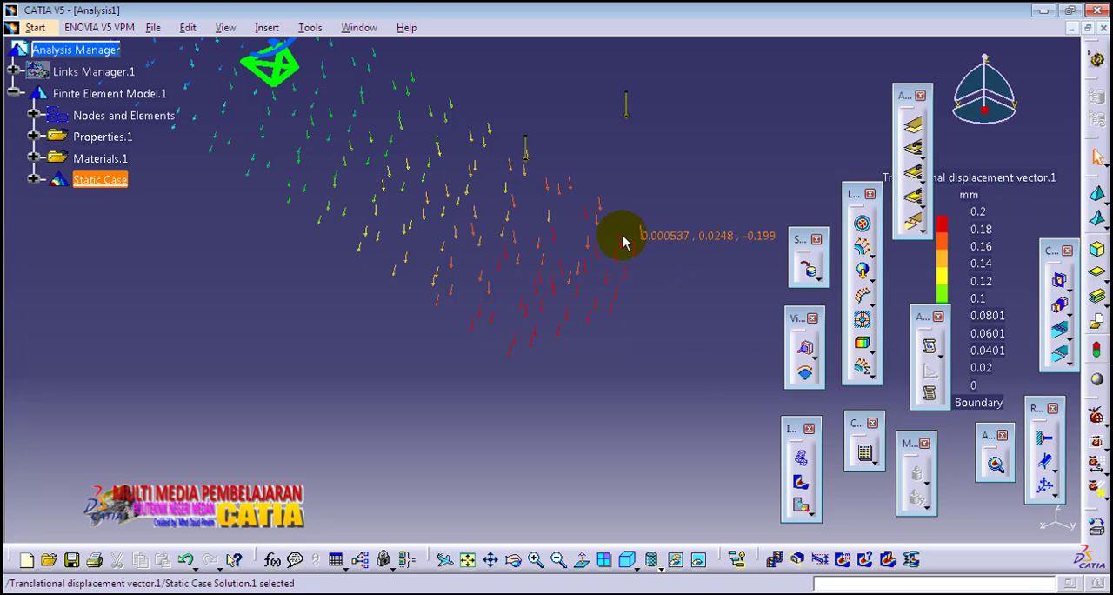
pyautogui.moveTo(658, 305); pyautogui.dragTo(718, 315, button='middle')
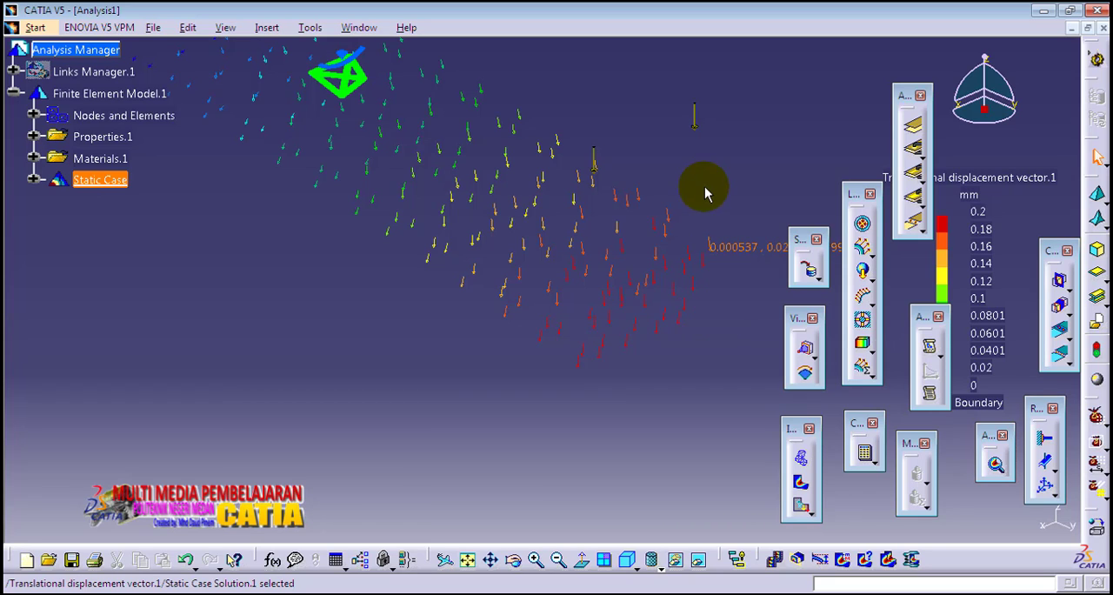
pyautogui.moveTo(706, 191); pyautogui.dragTo(615, 271, button='middle')
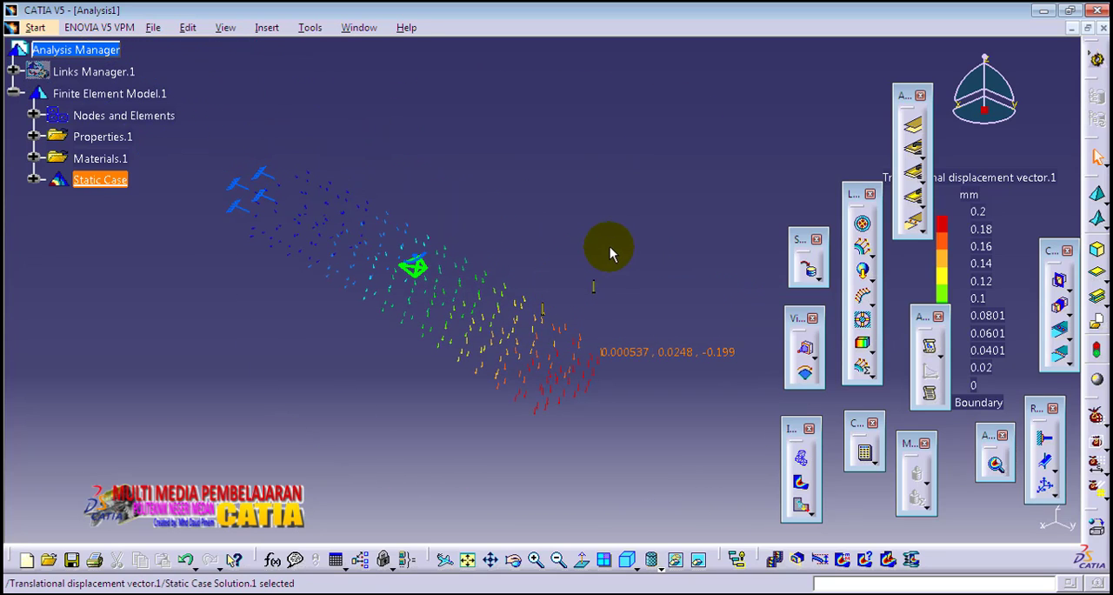
pyautogui.moveTo(508, 427); pyautogui.dragTo(499, 409, button='middle')
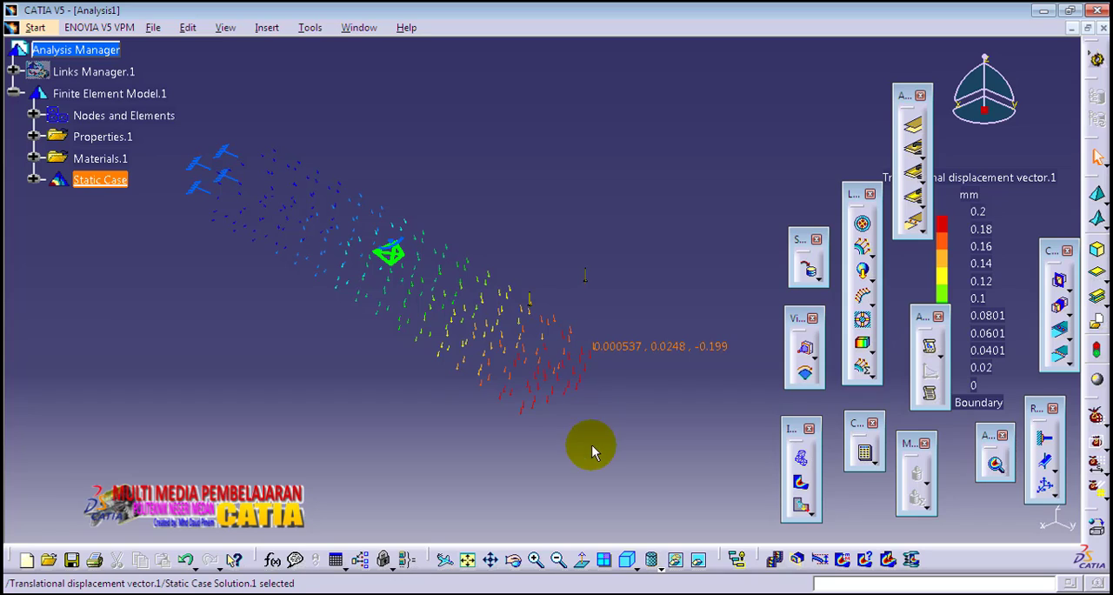
# Restore the Von Mises Stress image and generate an HTML report titled Analysis1 for the Static Case in the default output directory.
pyautogui.click(802, 485)
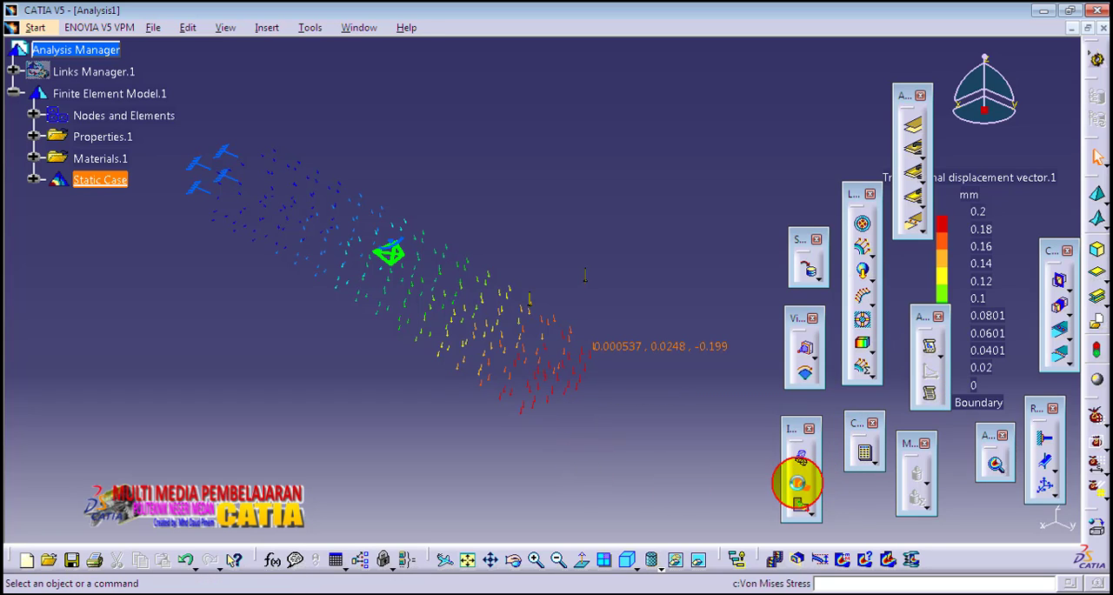
pyautogui.moveTo(661, 274); pyautogui.dragTo(685, 282, button='middle')
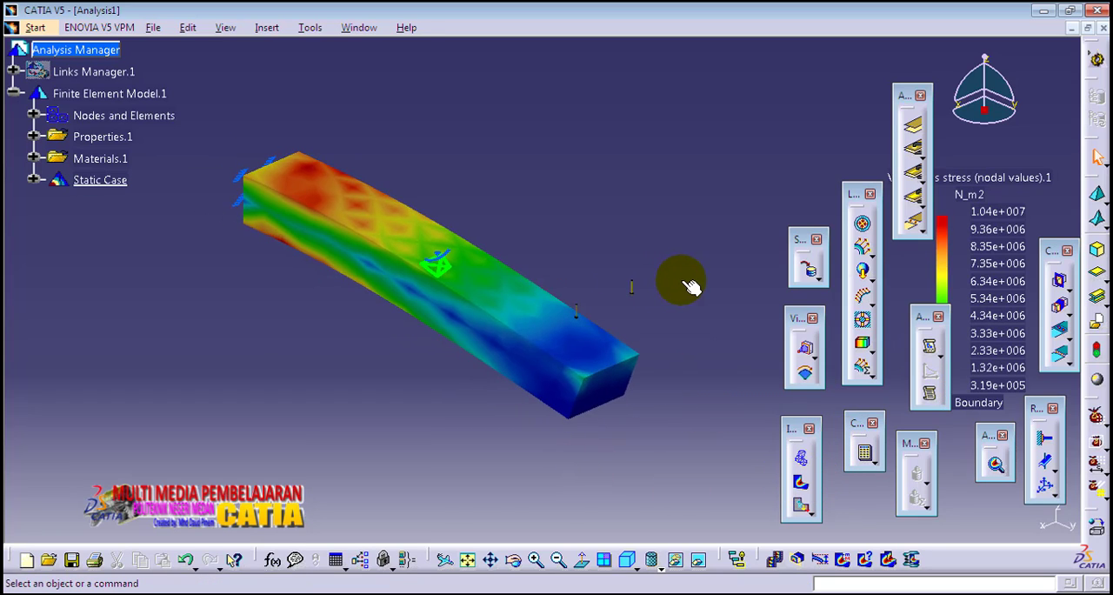
pyautogui.click(930, 349)
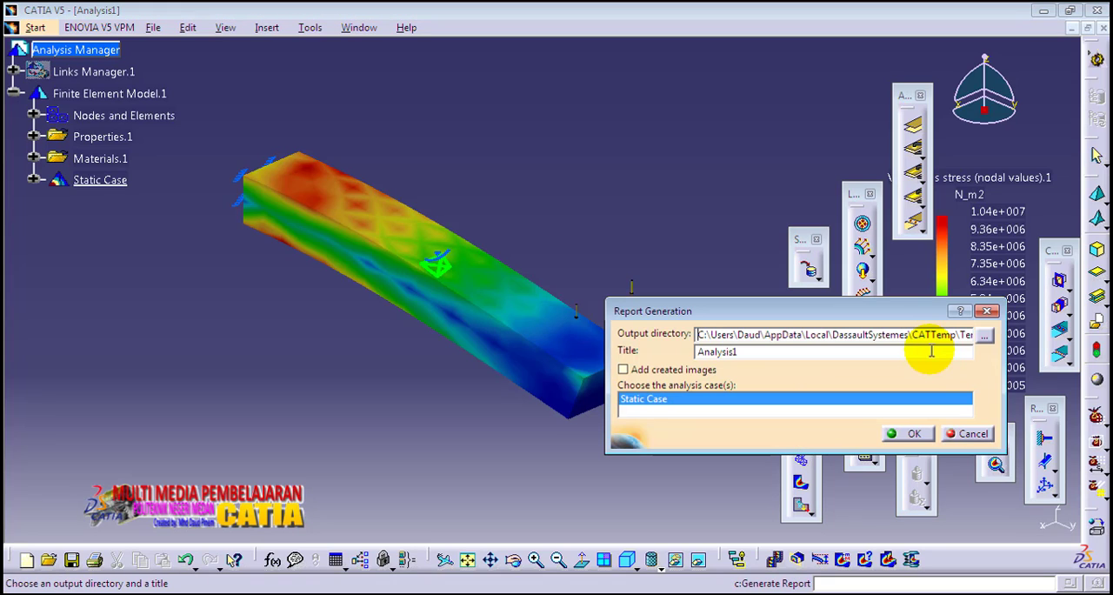
pyautogui.click(911, 434)
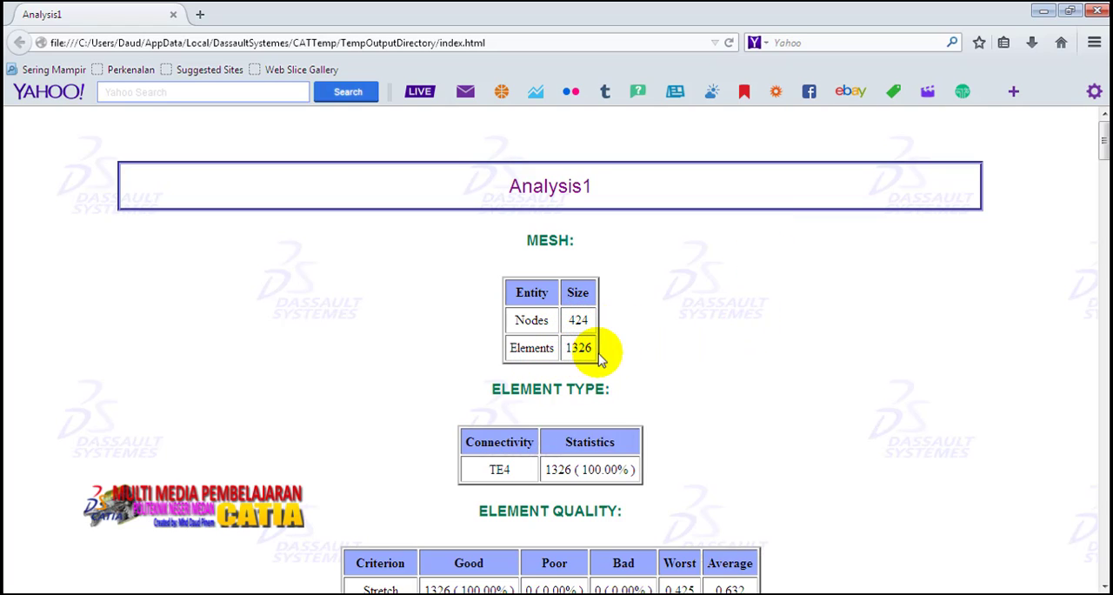
# Review the report's mesh, element quality, material and computation sections down to the Equilibrium table.
pyautogui.scroll(-5, 741, 459)
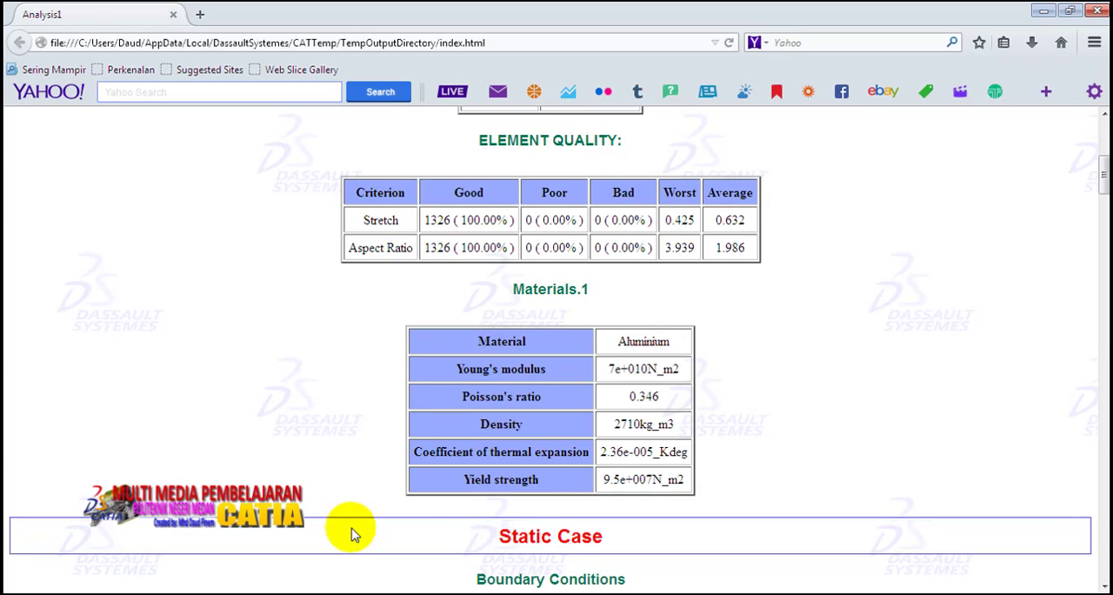
pyautogui.scroll(-3, 487, 436)
pyautogui.scroll(-10, 537, 480)
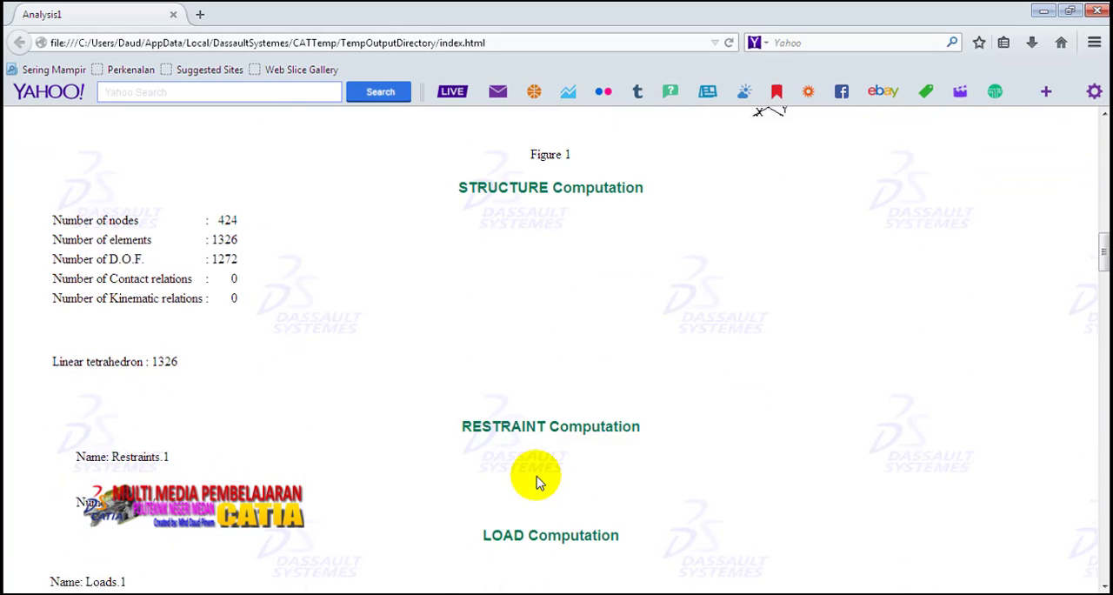
pyautogui.scroll(-10, 536, 481)
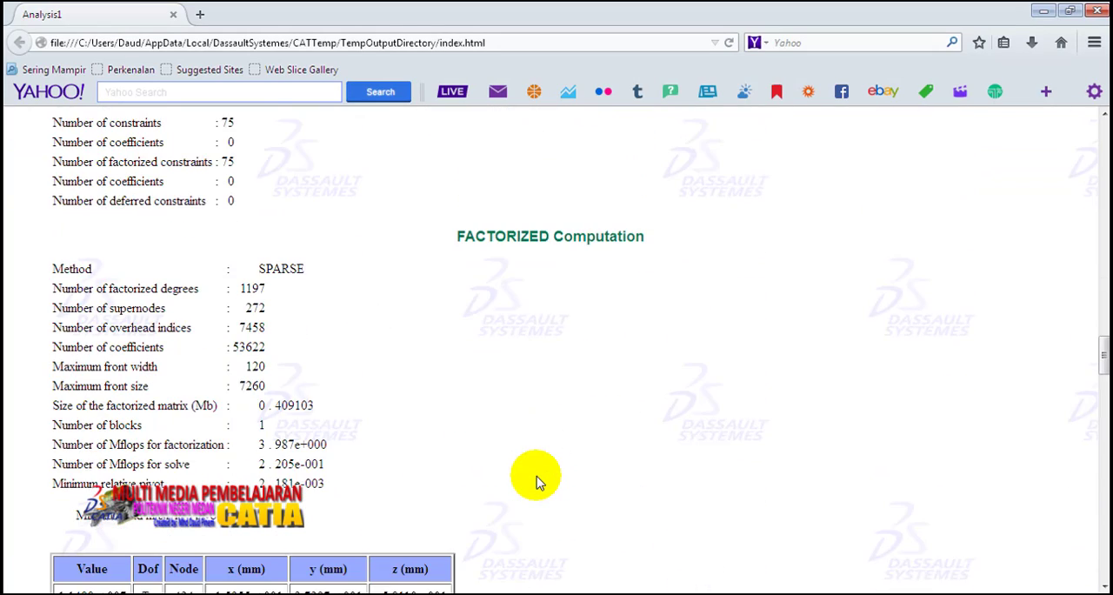
pyautogui.scroll(-2, 537, 480)
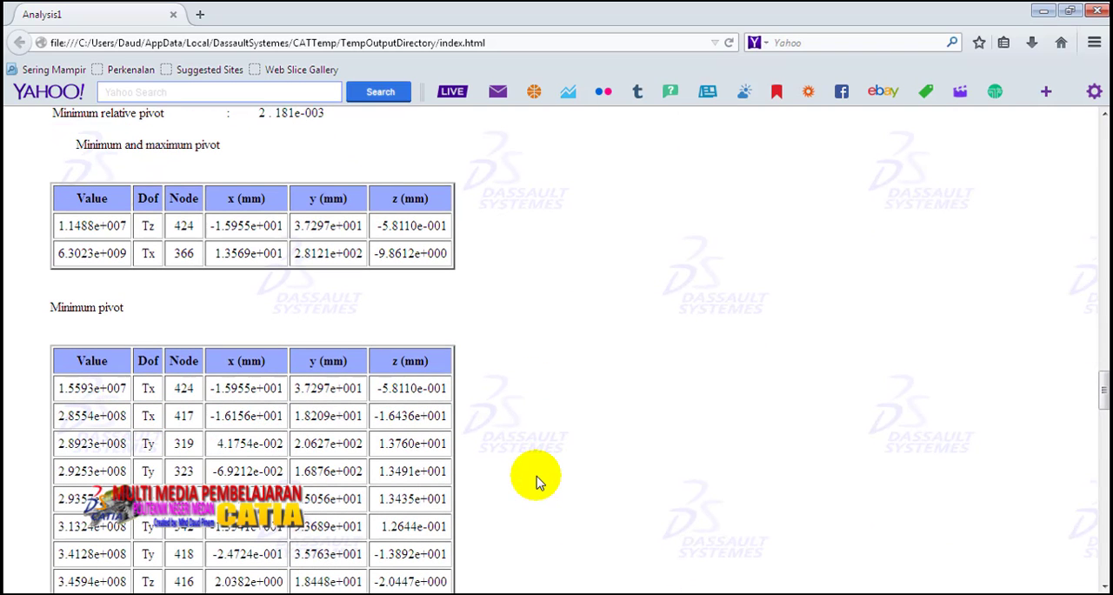
pyautogui.scroll(-5, 537, 481)
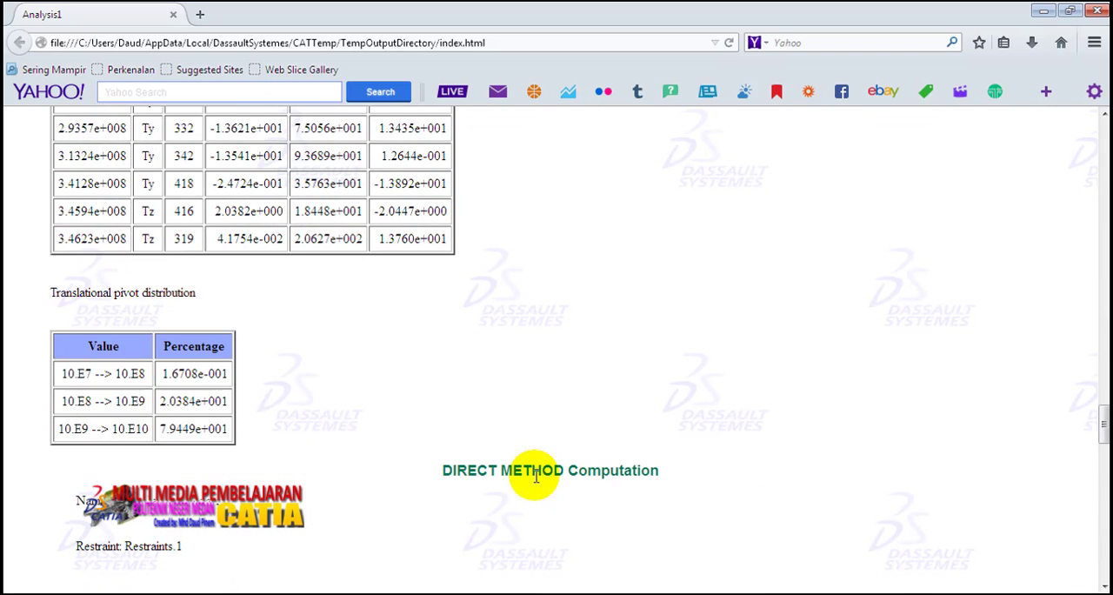
pyautogui.scroll(-5, 537, 480)
pyautogui.scroll(-2, 536, 481)
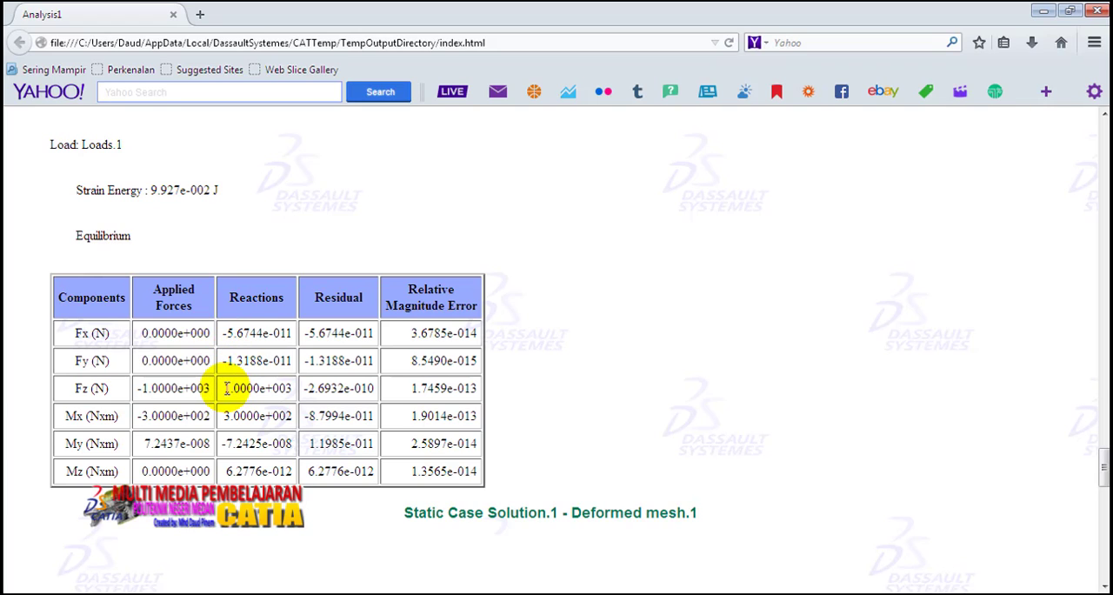
# Examine the reaction forces and moments in the report's Equilibrium table, highlighting the Fz, Fx, Fy, Mx, My and Mz values.
pyautogui.moveTo(226, 389); pyautogui.dragTo(304, 389)
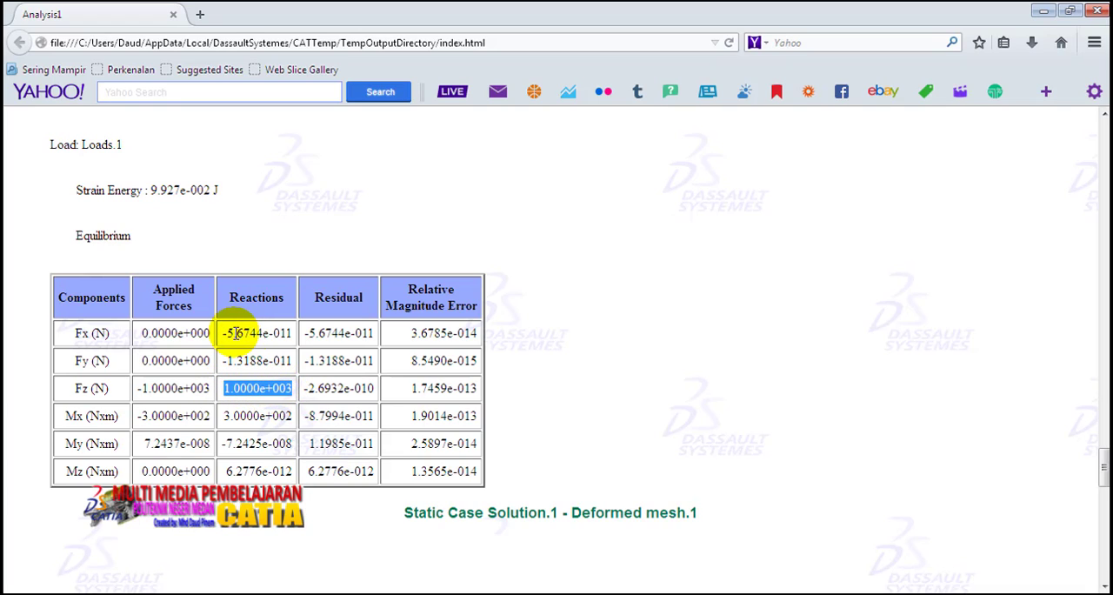
pyautogui.moveTo(228, 332); pyautogui.dragTo(272, 357)
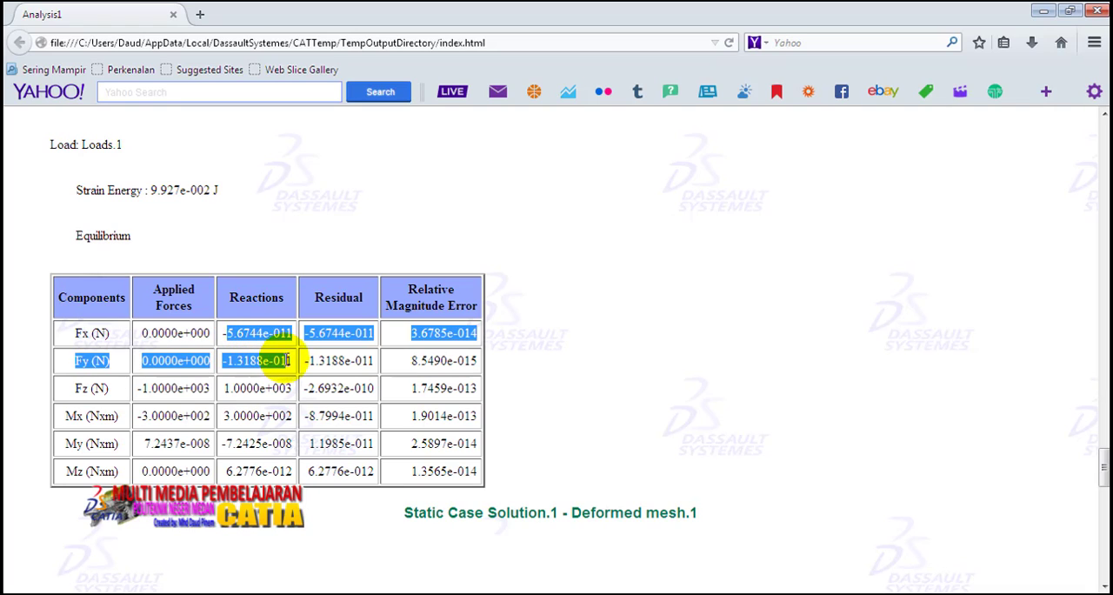
pyautogui.click(270, 334)
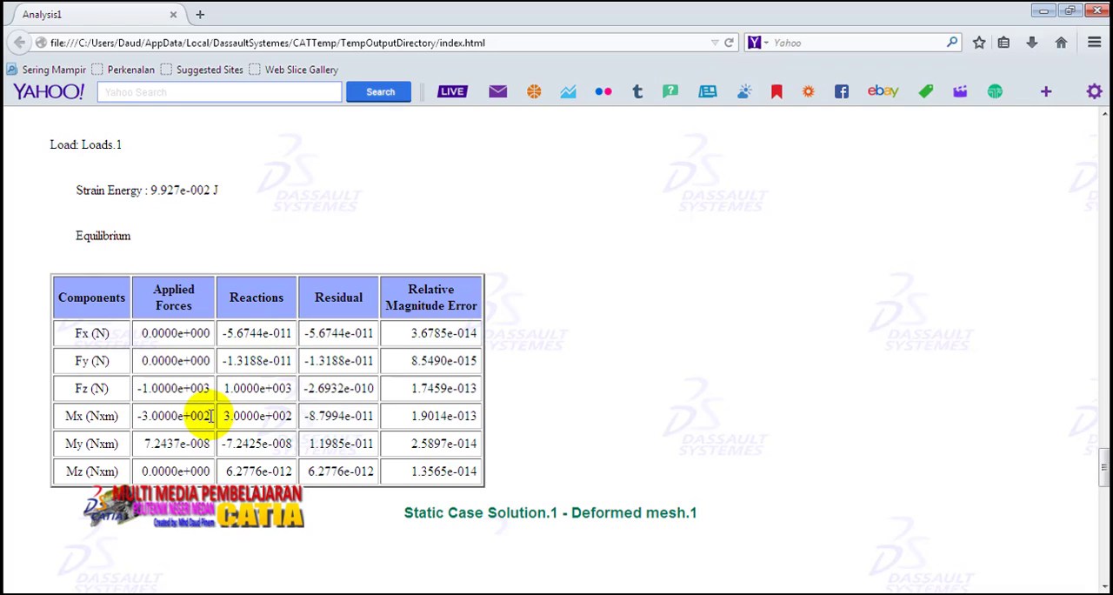
pyautogui.moveTo(226, 415); pyautogui.dragTo(296, 421)
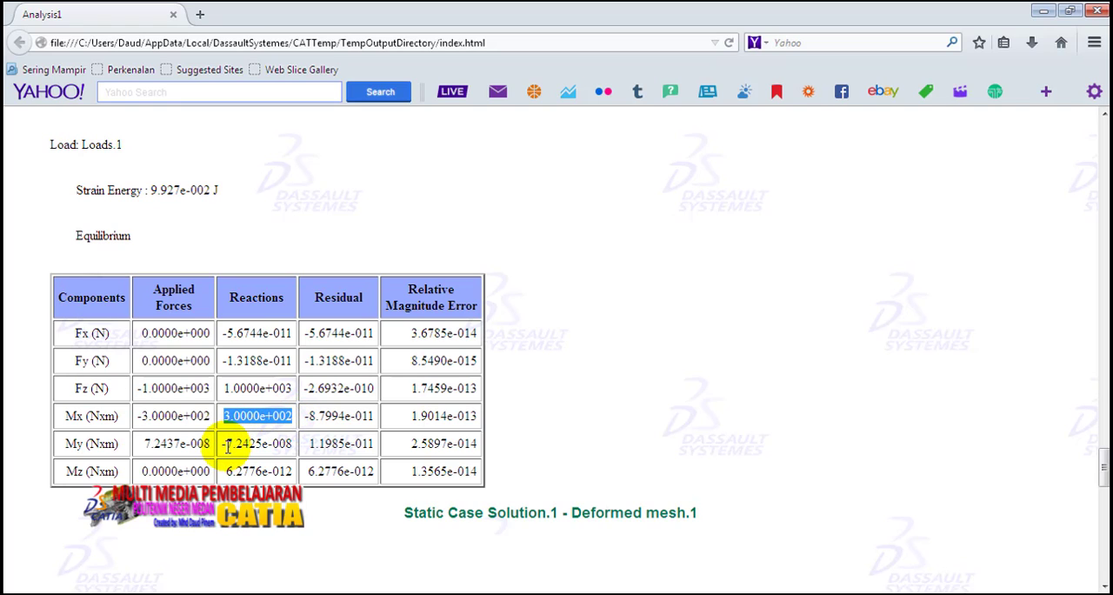
pyautogui.moveTo(228, 446); pyautogui.dragTo(287, 445)
pyautogui.moveTo(225, 471); pyautogui.dragTo(290, 481)
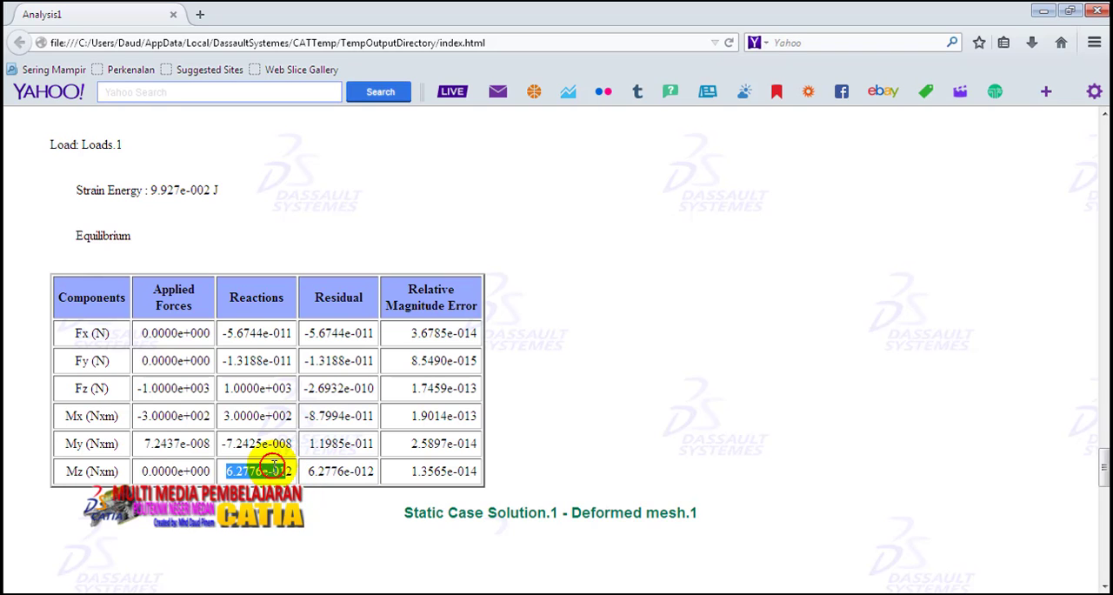
pyautogui.click(261, 466)
# Review the report's deformed mesh and Von Mises stress figures and Global Sensors table, and return to the beam in CATIA.
pyautogui.scroll(-5, 243, 464)
pyautogui.scroll(-6, 252, 457)
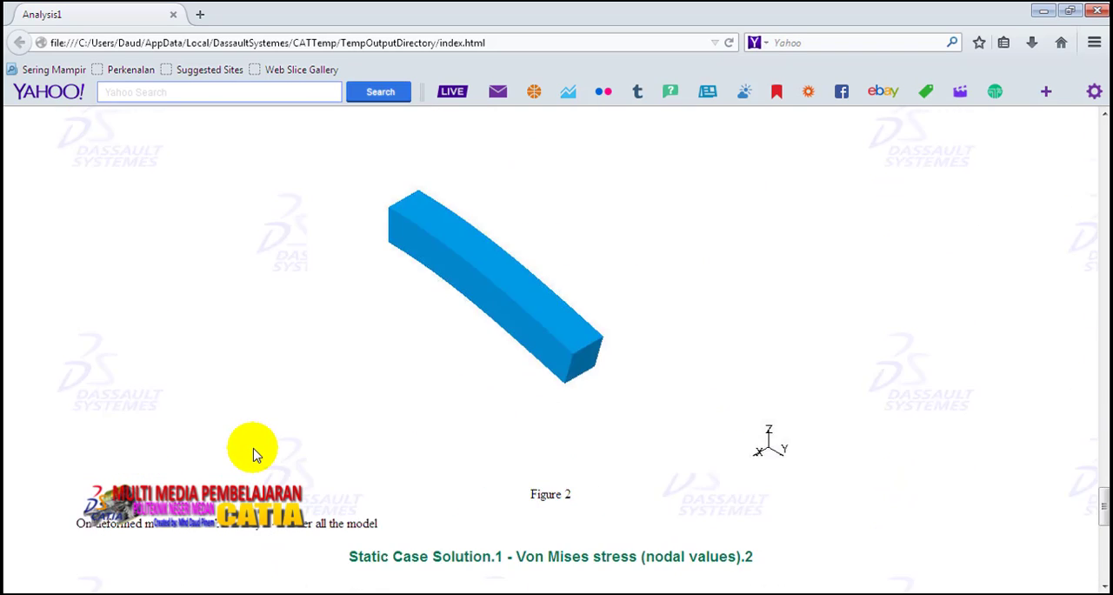
pyautogui.scroll(2, 250, 465)
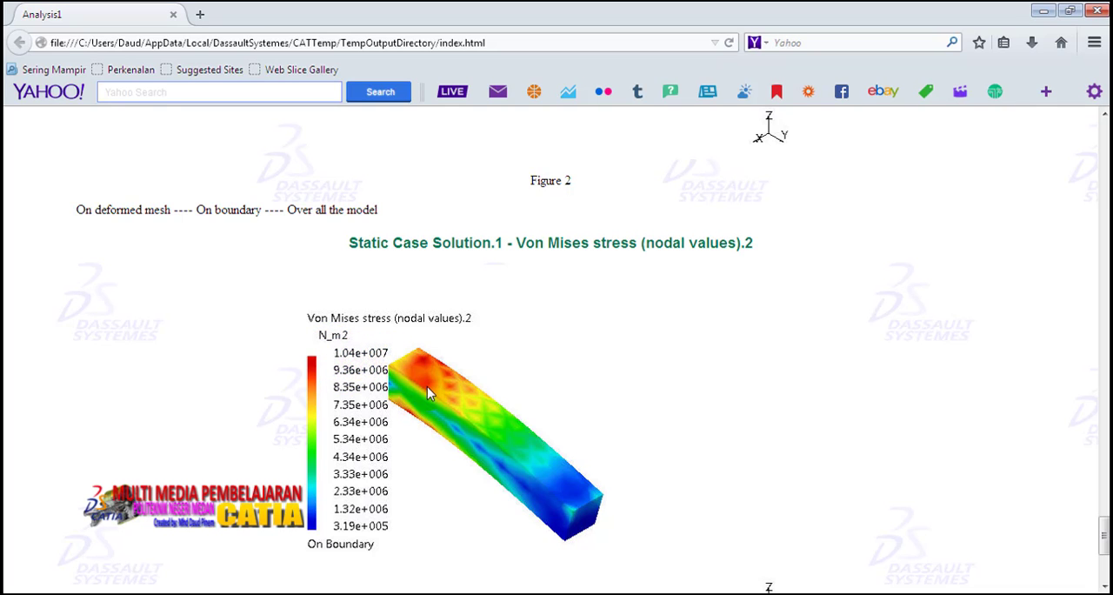
pyautogui.scroll(-3, 414, 492)
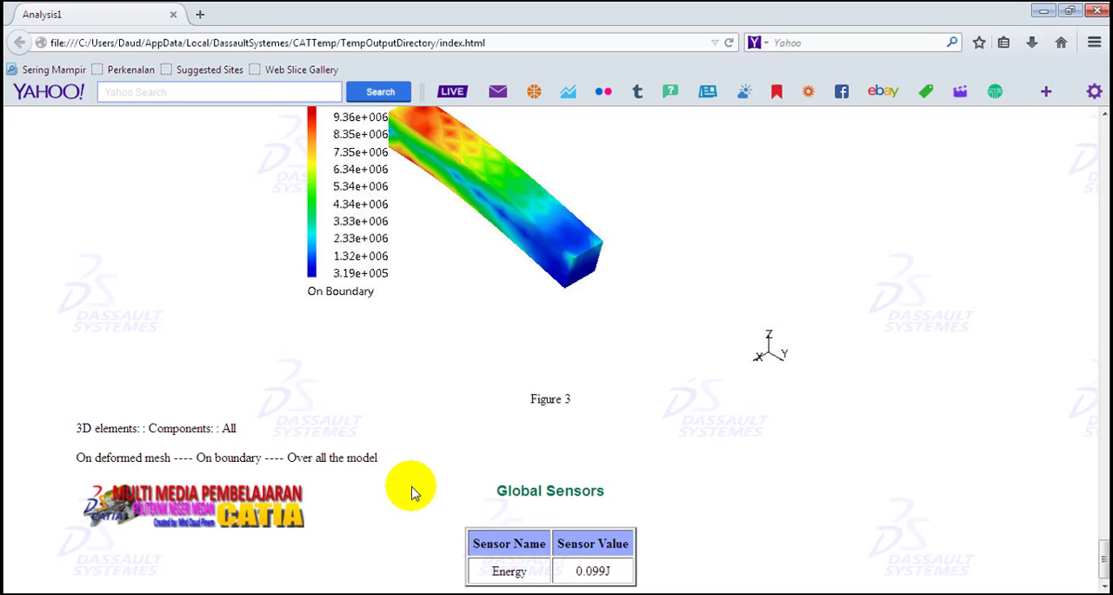
pyautogui.scroll(10, 414, 493)
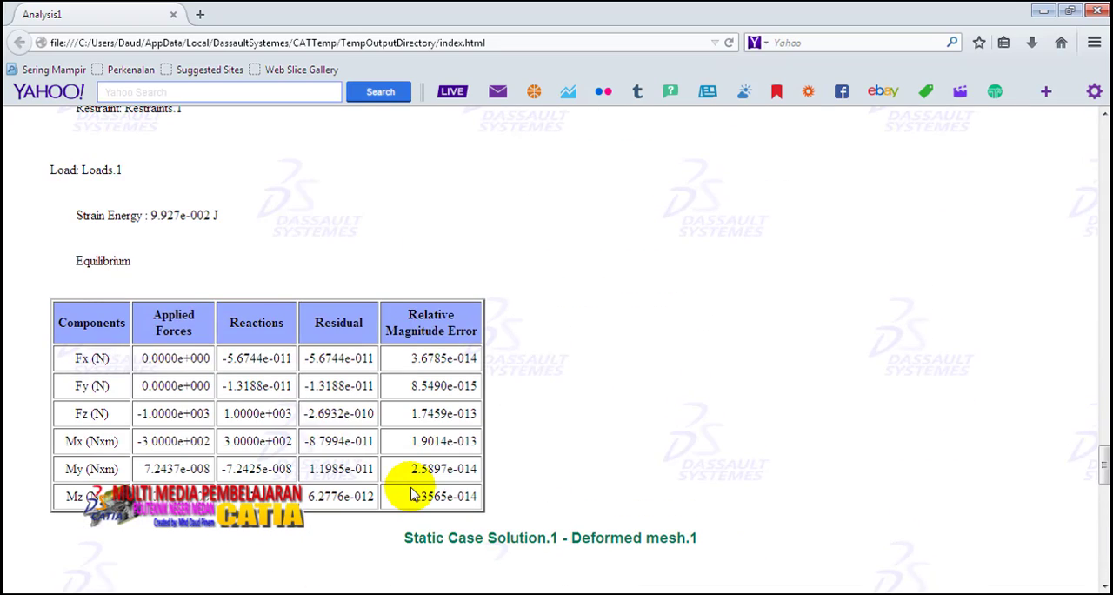
pyautogui.scroll(15, 414, 493)
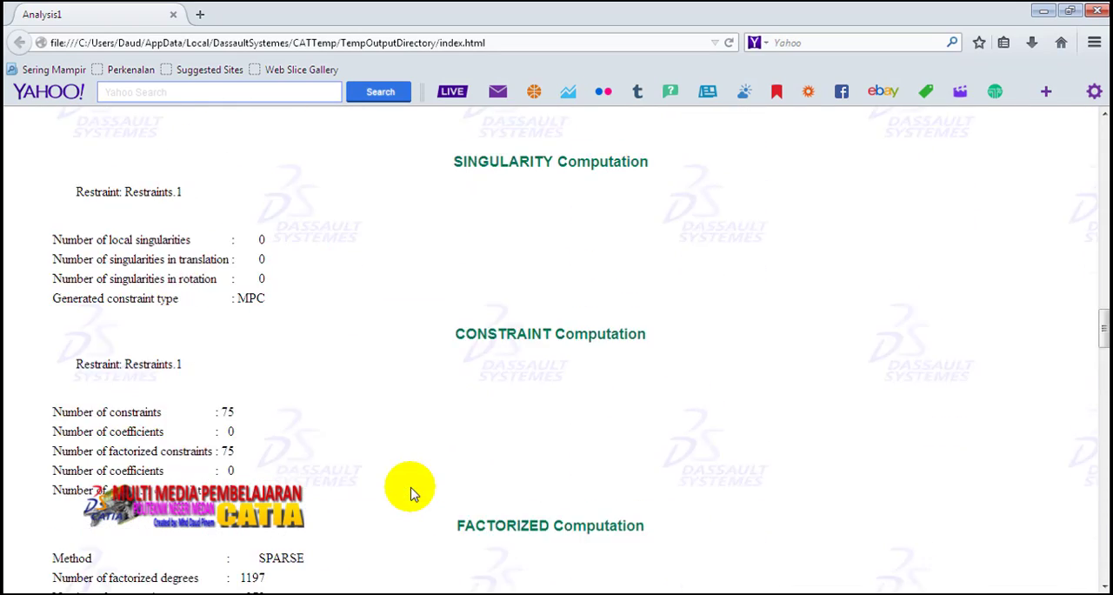
pyautogui.scroll(15, 413, 493)
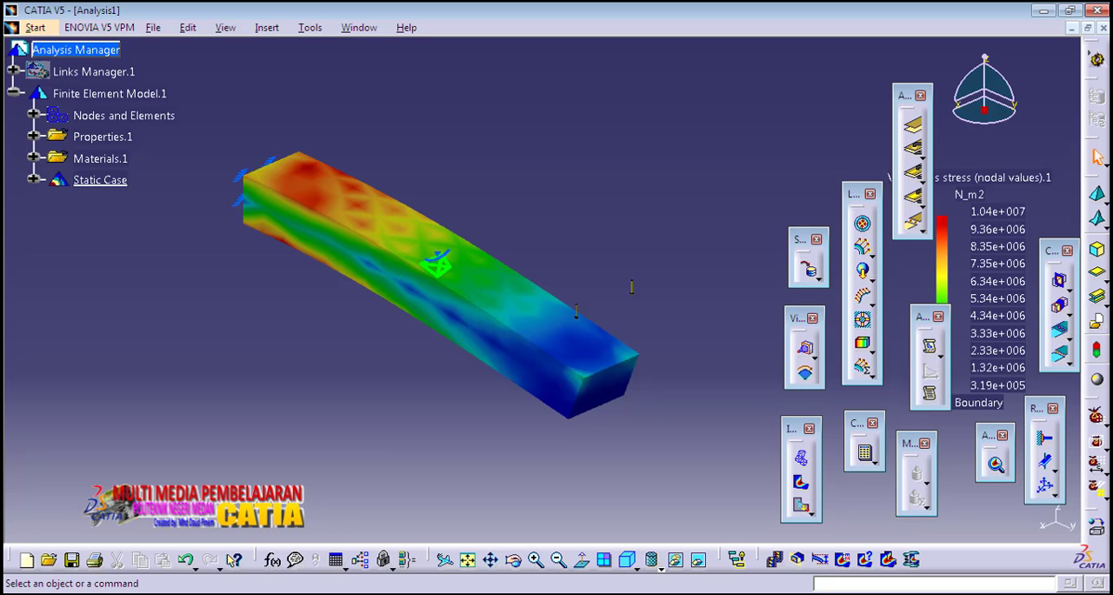
pyautogui.moveTo(559, 237); pyautogui.dragTo(639, 273, button='middle')
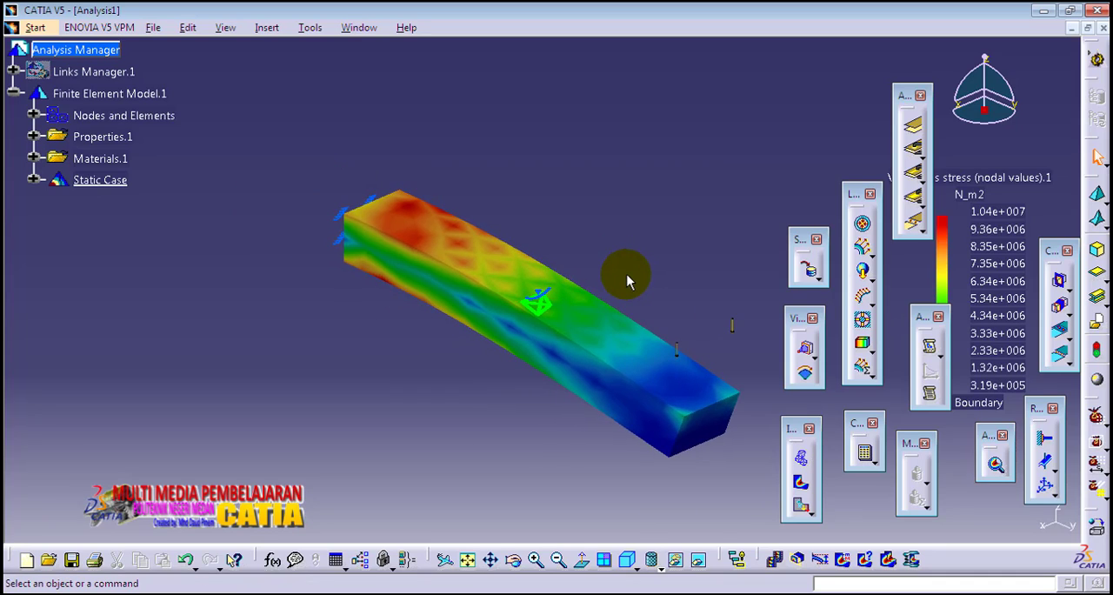